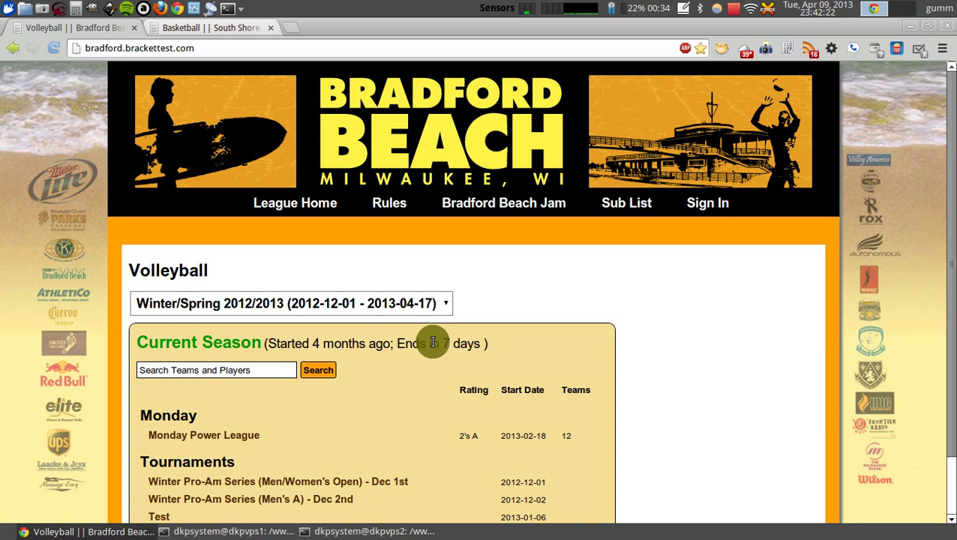
# Sign in to BracketPal with the player's lowercase username and the account password.
pyautogui.click(705, 207)
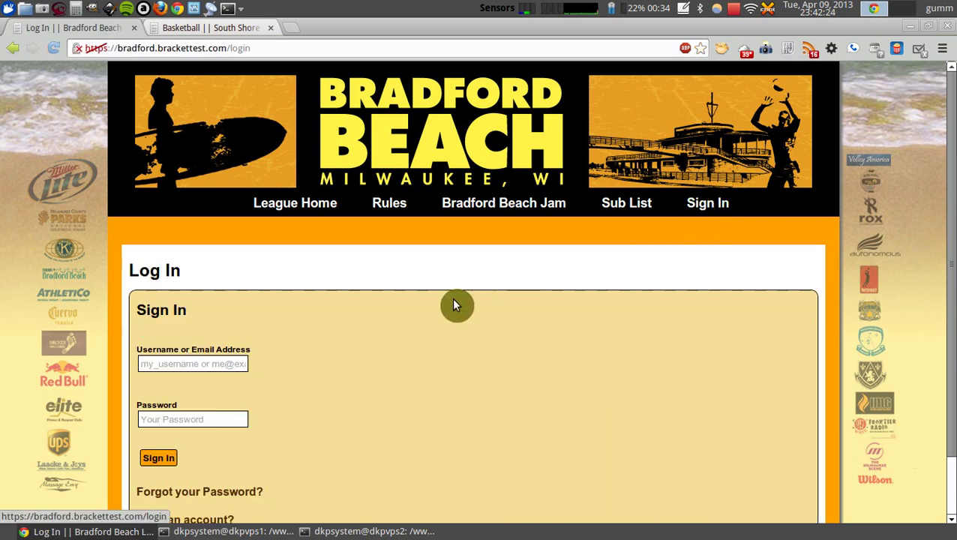
pyautogui.click(216, 362)
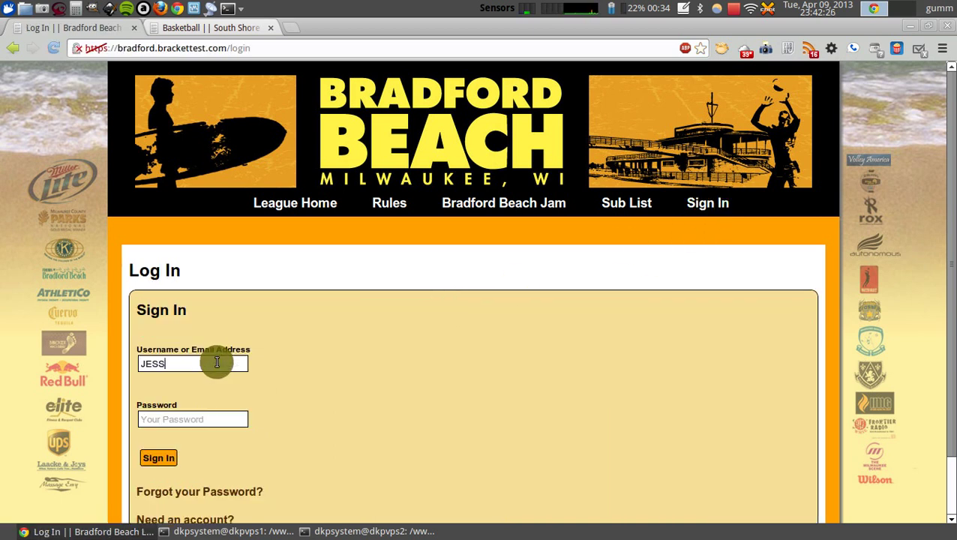
pyautogui.press('Tab')
pyautogui.hotkey('shift', 'Tab')
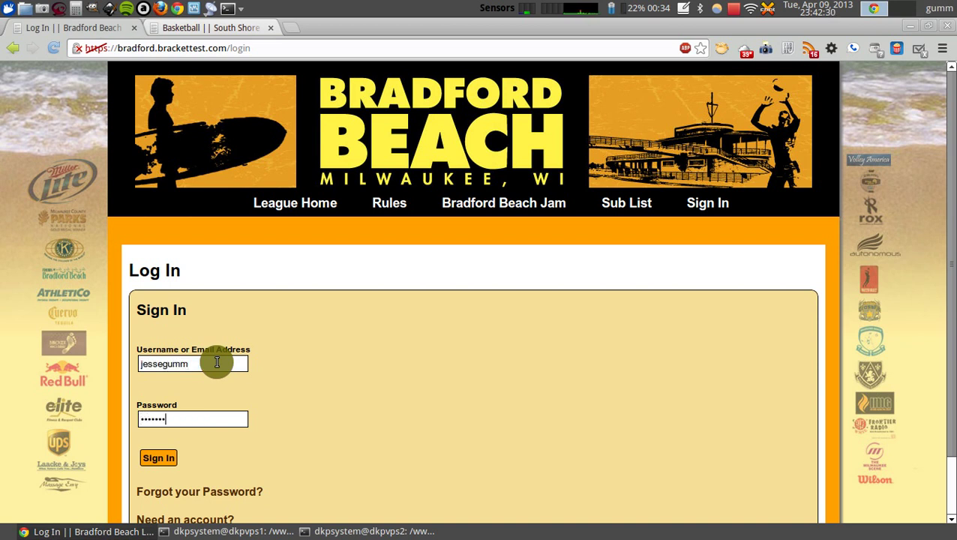
pyautogui.press('Return')
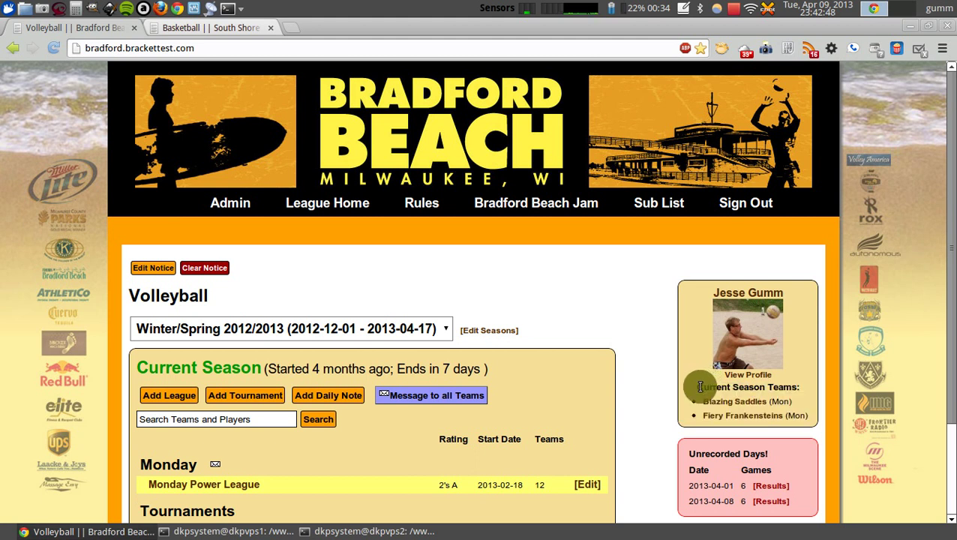
pyautogui.moveTo(700, 386); pyautogui.dragTo(812, 408)
pyautogui.click(812, 414)
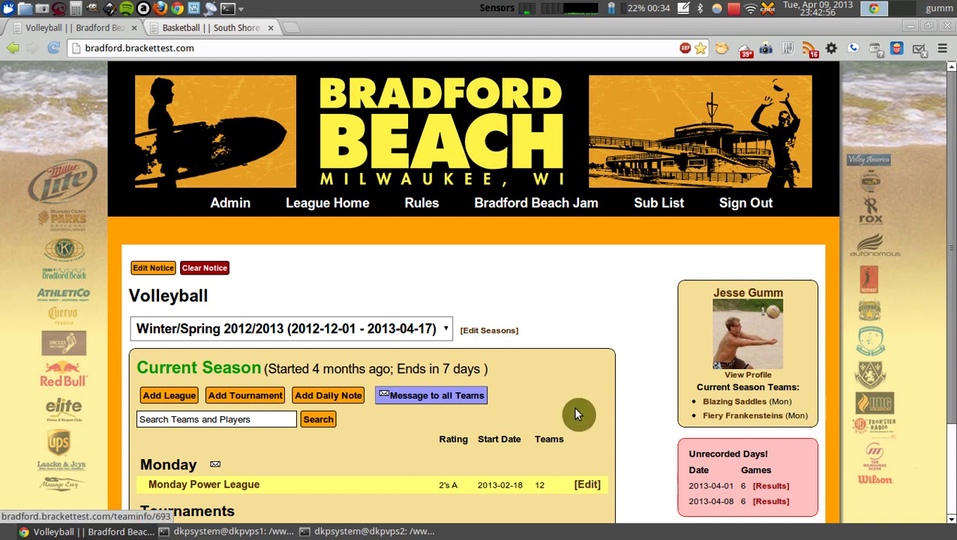
pyautogui.moveTo(951, 242); pyautogui.dragTo(951, 333)
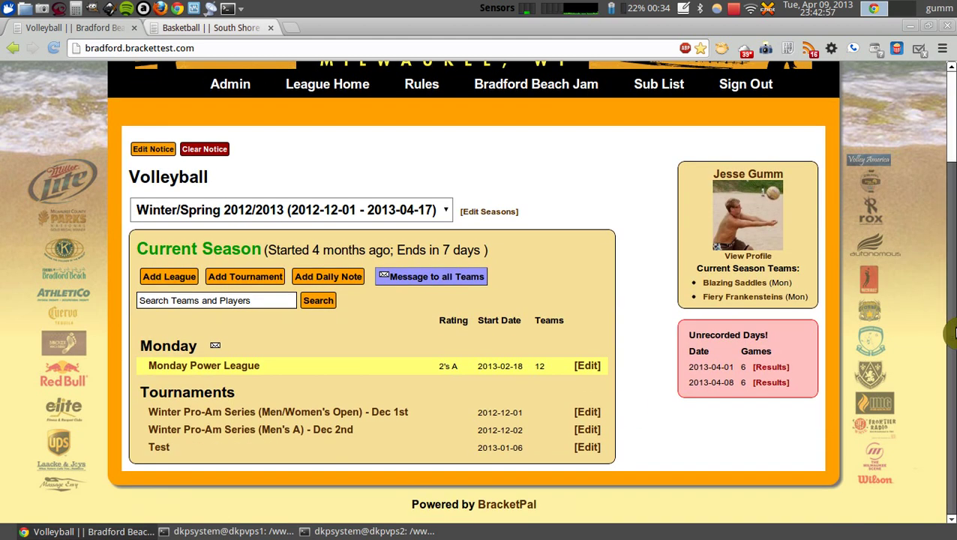
pyautogui.click(174, 369)
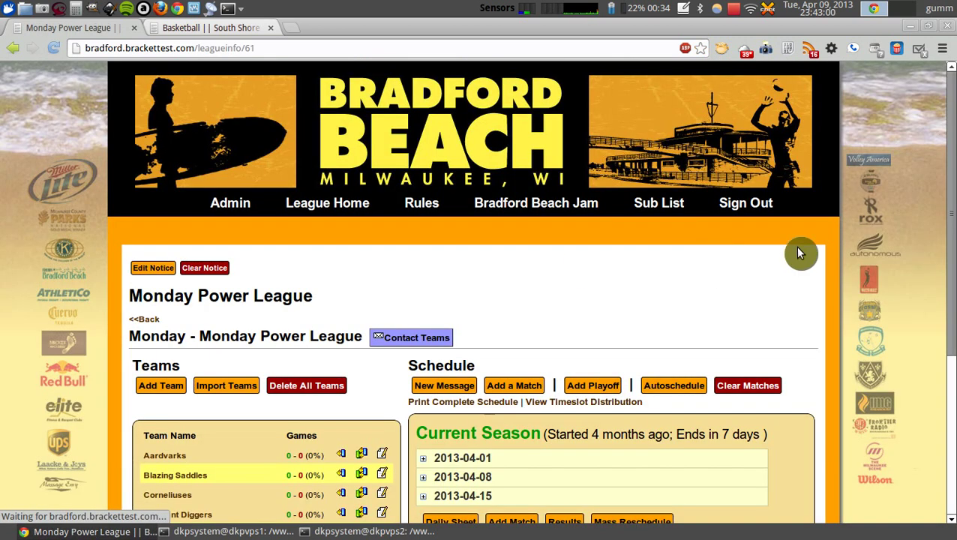
pyautogui.scroll(-3, 333, 232)
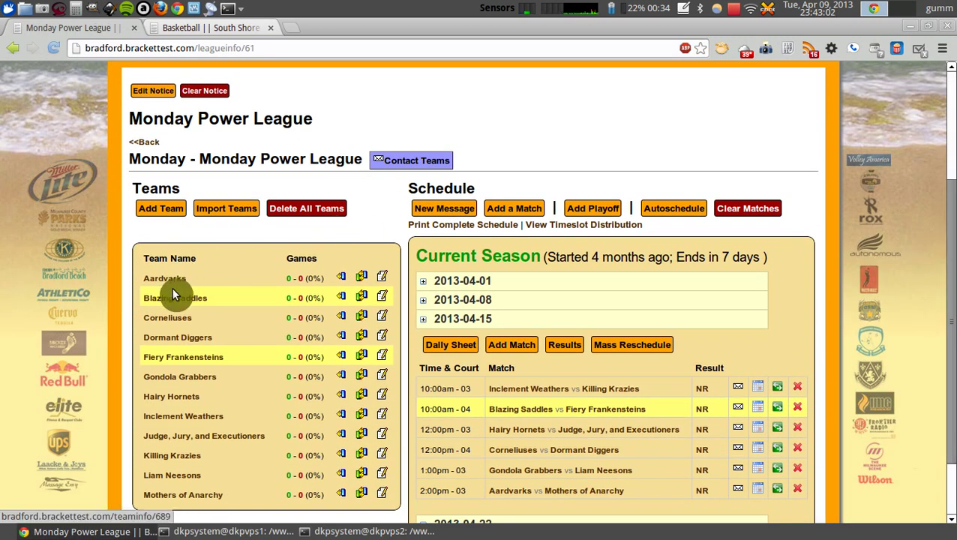
pyautogui.moveTo(171, 324)
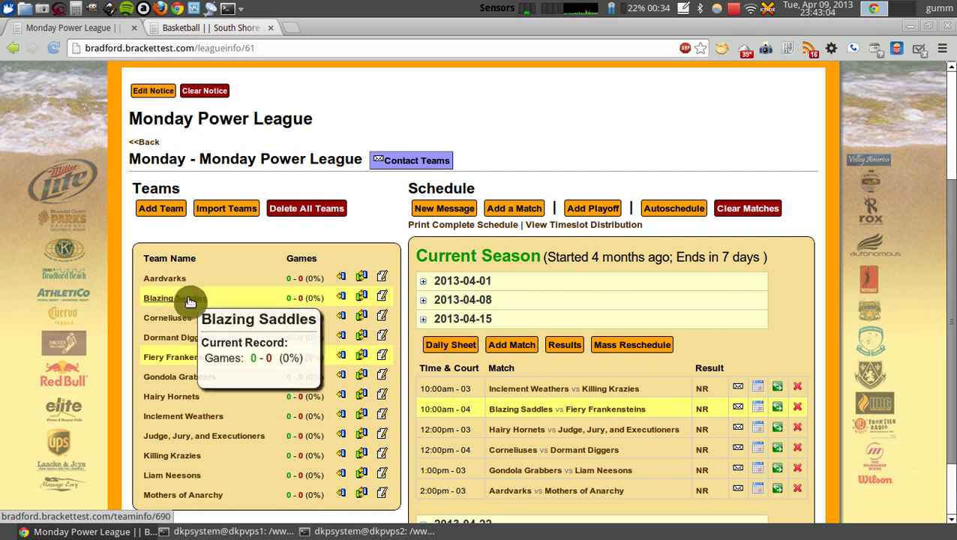
pyautogui.click(187, 301)
pyautogui.scroll(-3, 951, 450)
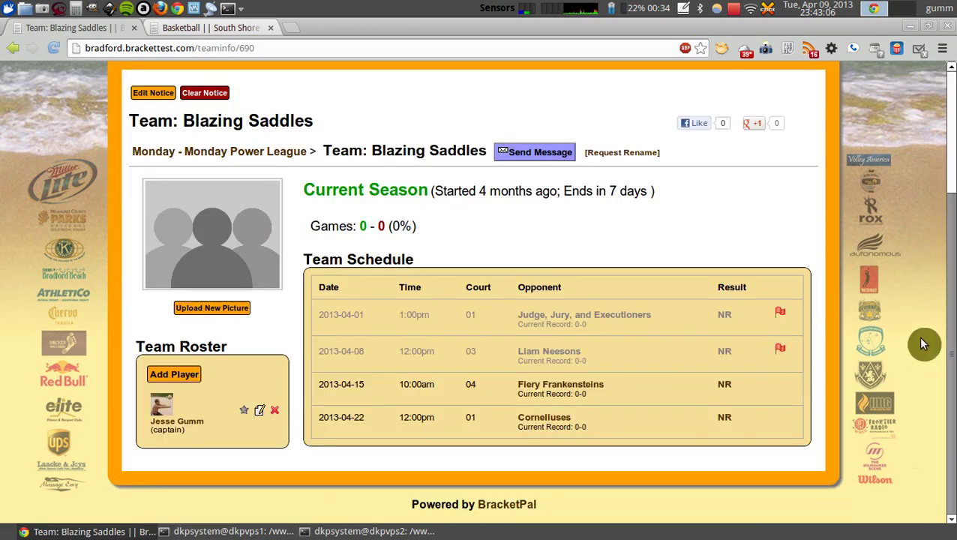
pyautogui.scroll(3, 525, 225)
pyautogui.click(356, 181)
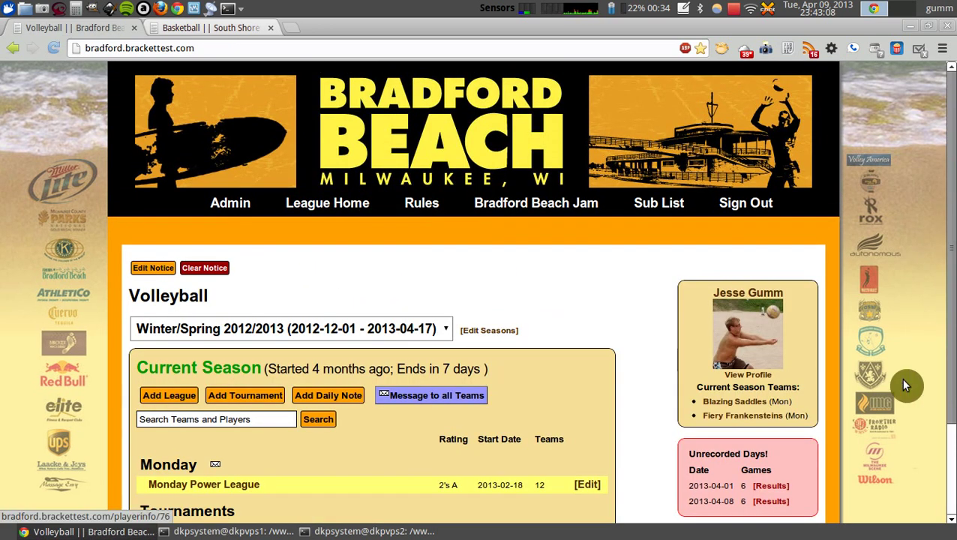
pyautogui.scroll(-2, 951, 375)
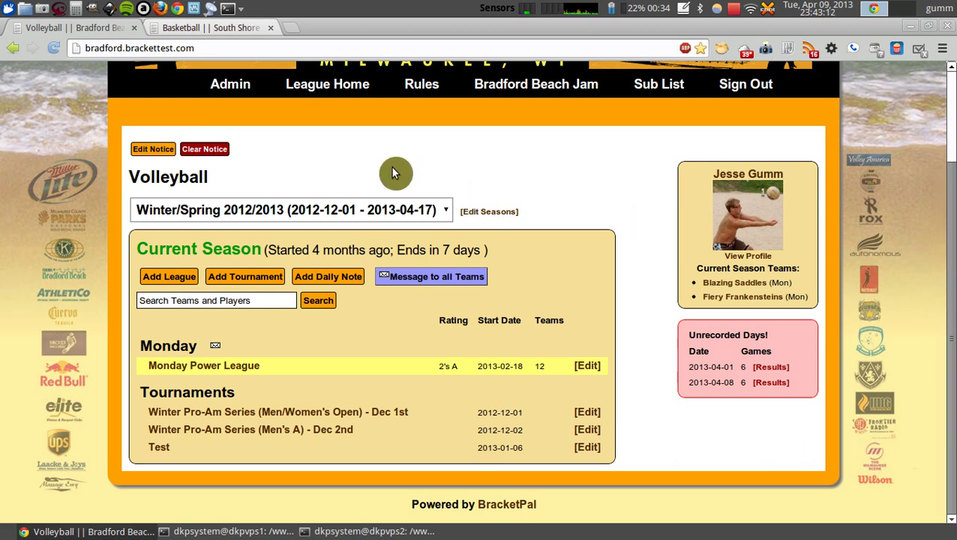
pyautogui.click(739, 286)
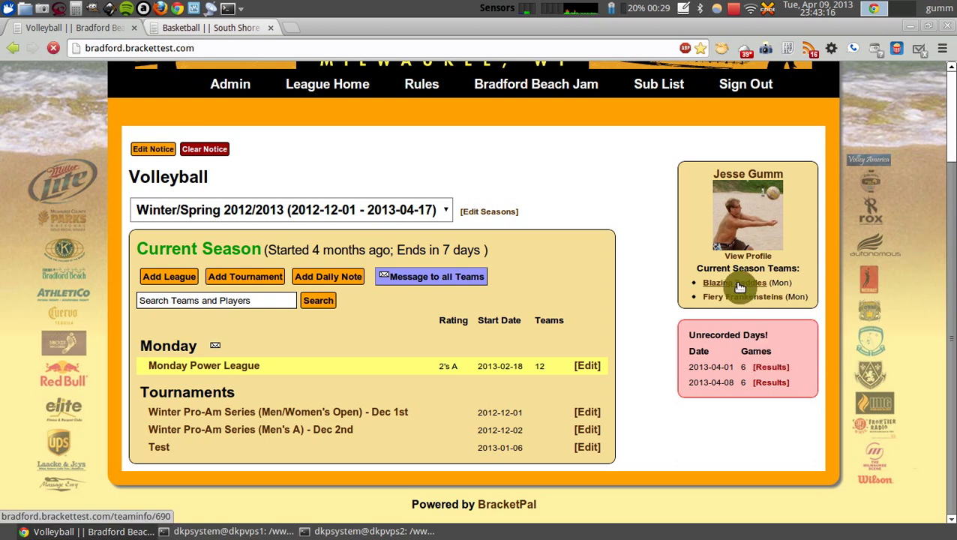
pyautogui.click(951, 477)
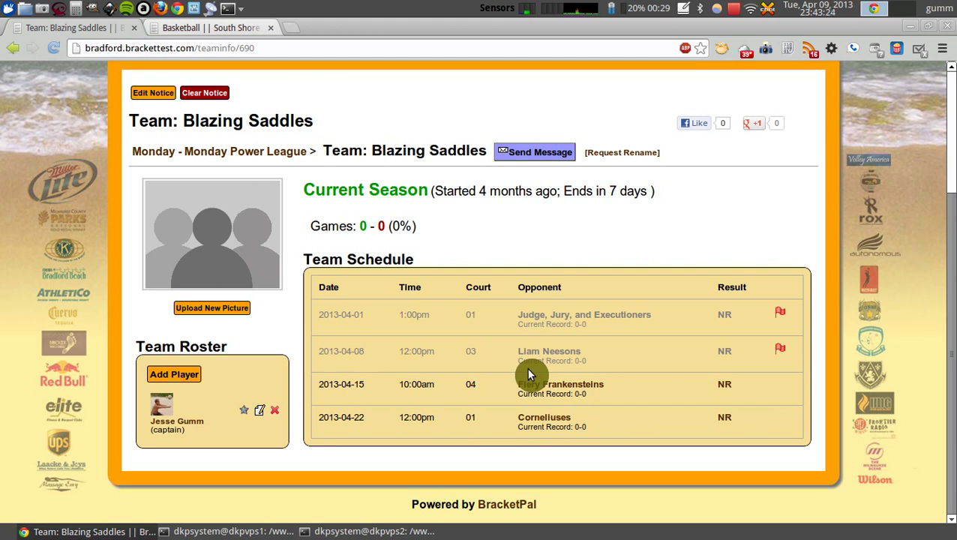
pyautogui.moveTo(949, 353); pyautogui.dragTo(949, 225)
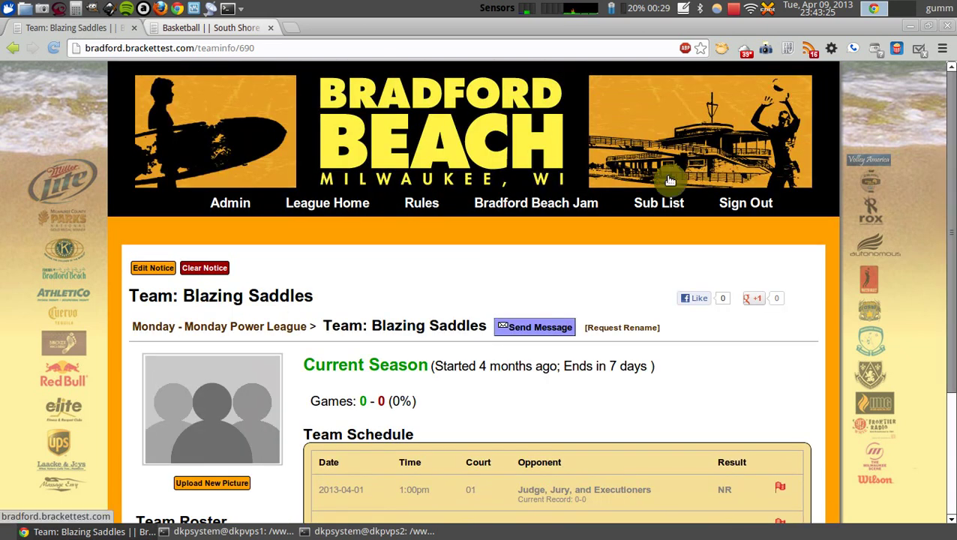
pyautogui.click(343, 211)
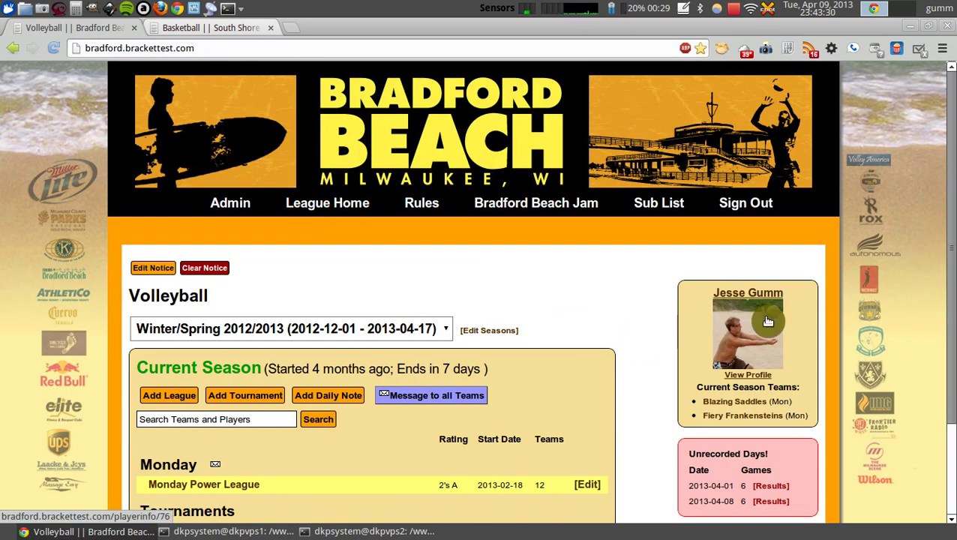
# Open the signed-in player's own profile and look over its sub preferences and teams.
pyautogui.scroll(-1, 934, 323)
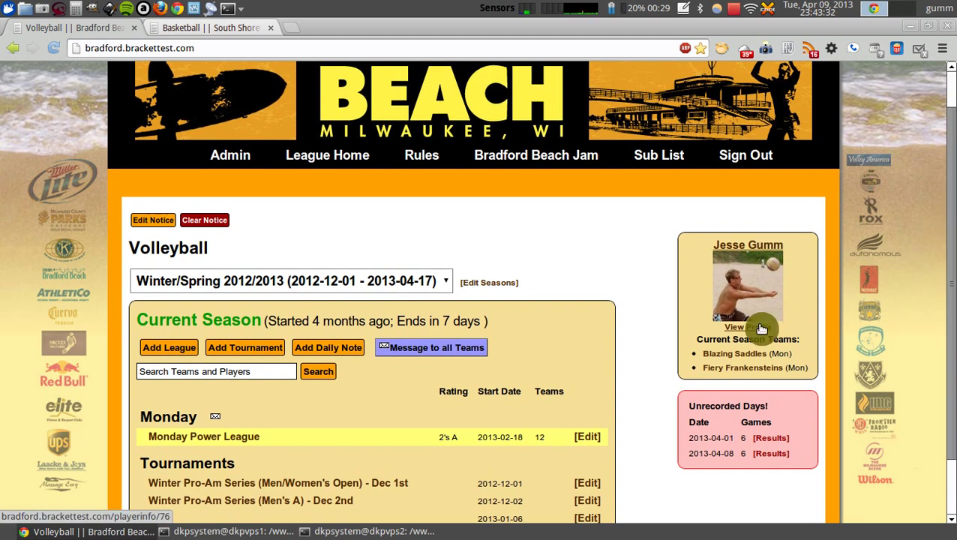
pyautogui.click(753, 300)
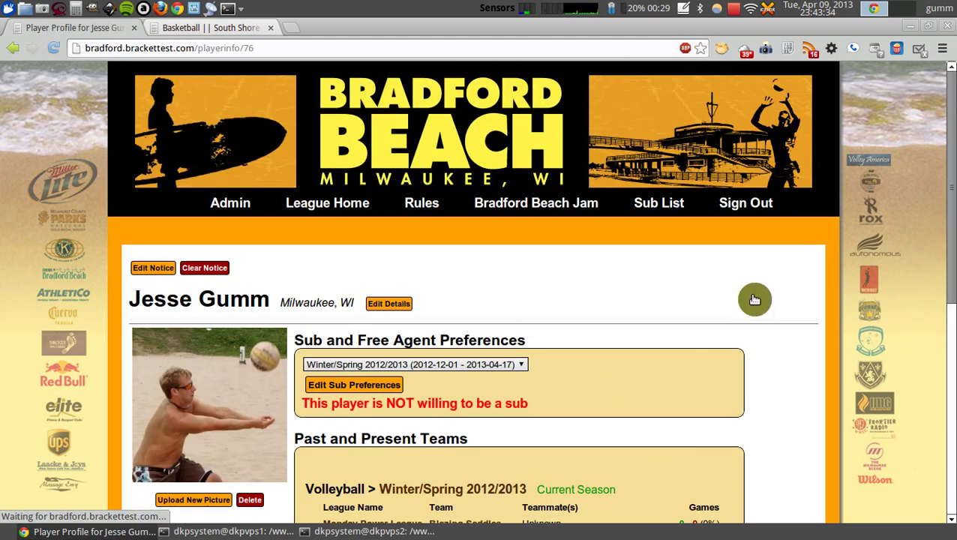
pyautogui.scroll(-1, 950, 274)
pyautogui.moveTo(951, 273); pyautogui.dragTo(951, 327)
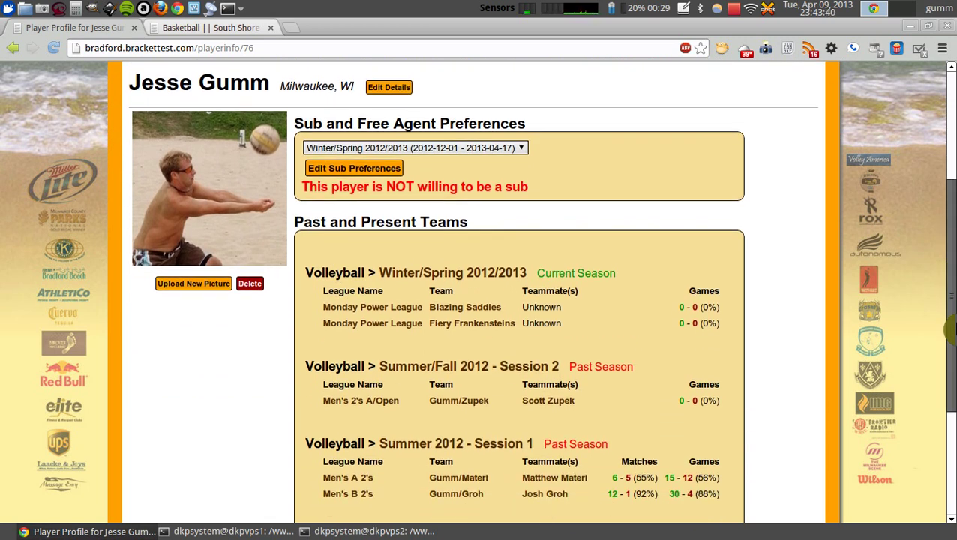
pyautogui.scroll(3, 462, 158)
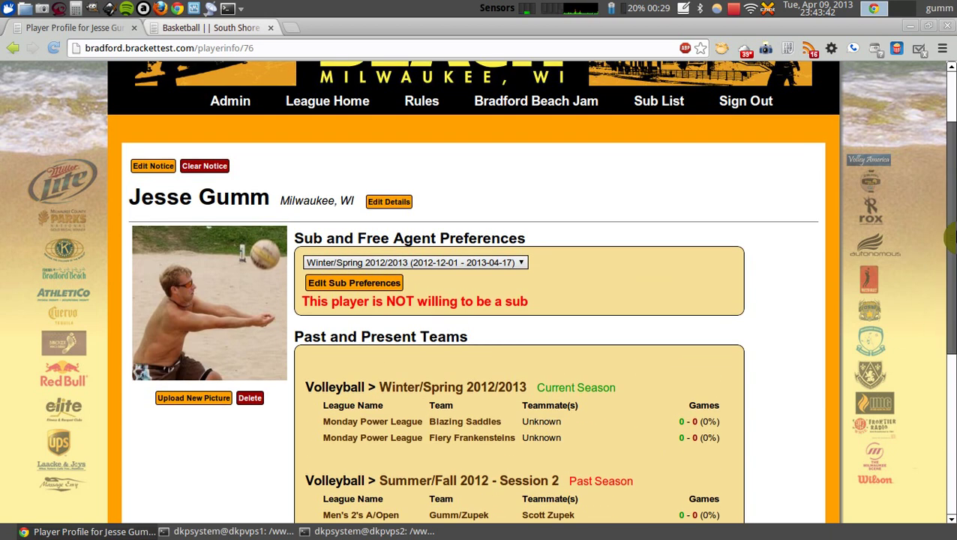
# Re-save the player's details with city Milwaukee and state WI.
pyautogui.click(385, 203)
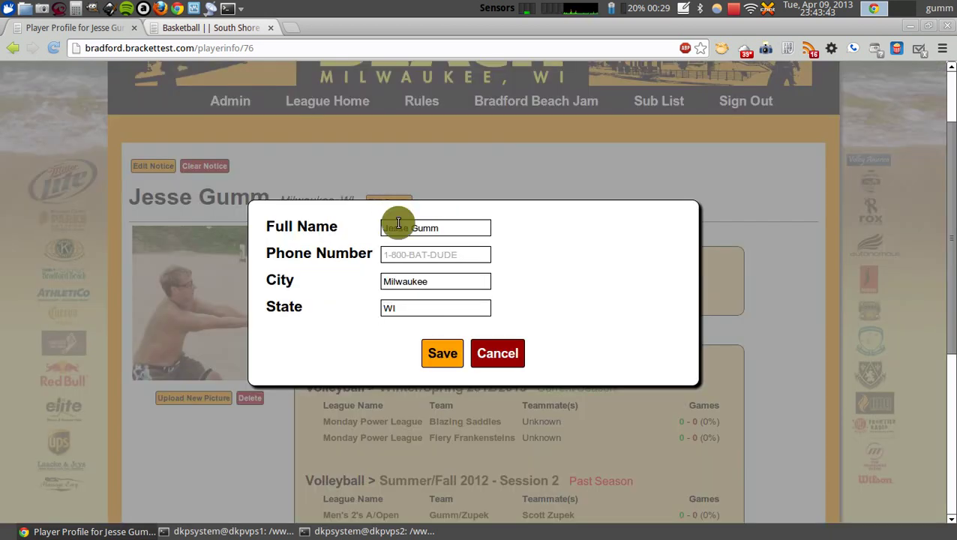
pyautogui.click(455, 246)
pyautogui.click(455, 231)
pyautogui.click(443, 352)
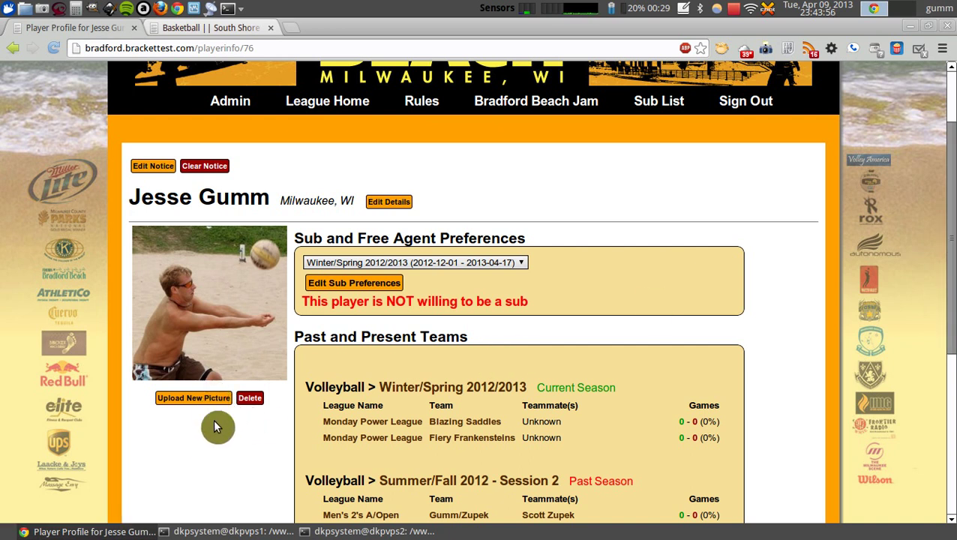
# Scroll the Past and Present Teams list from Winter/Spring 2012/2013 back to Summer 2011 - Session 1.
pyautogui.moveTo(947, 234); pyautogui.dragTo(952, 372)
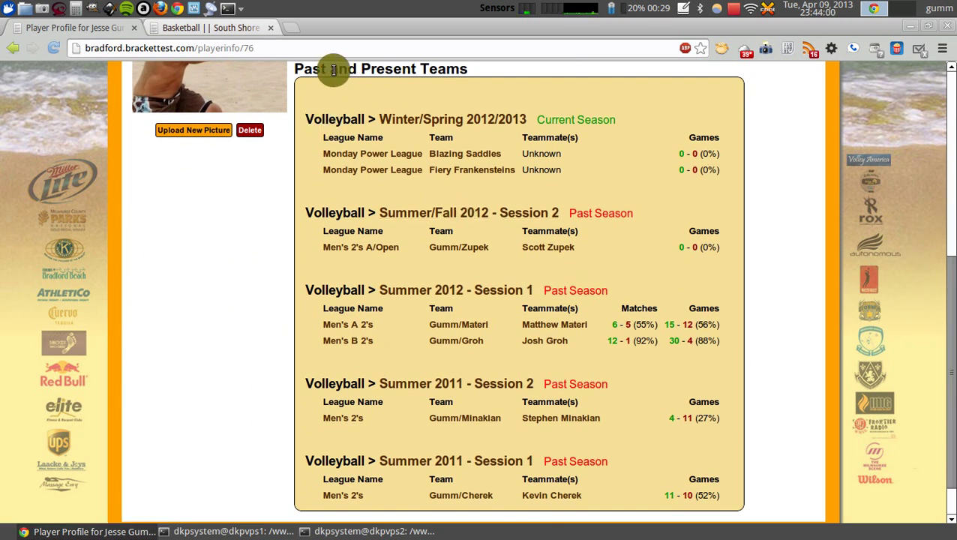
pyautogui.moveTo(331, 69)
pyautogui.mouseDown()
pyautogui.moveTo(410, 72)
pyautogui.moveTo(335, 71)
pyautogui.mouseUp()
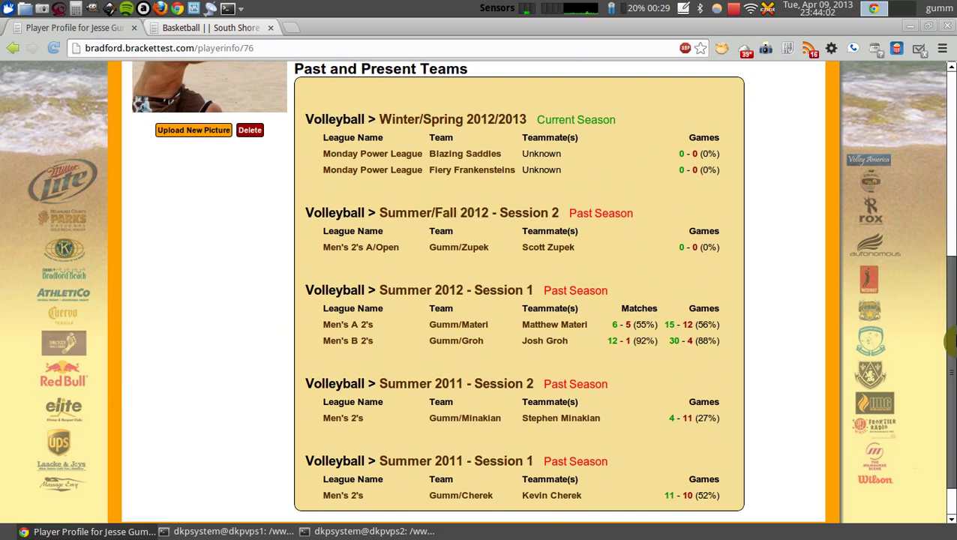
pyautogui.moveTo(951, 330); pyautogui.dragTo(951, 352)
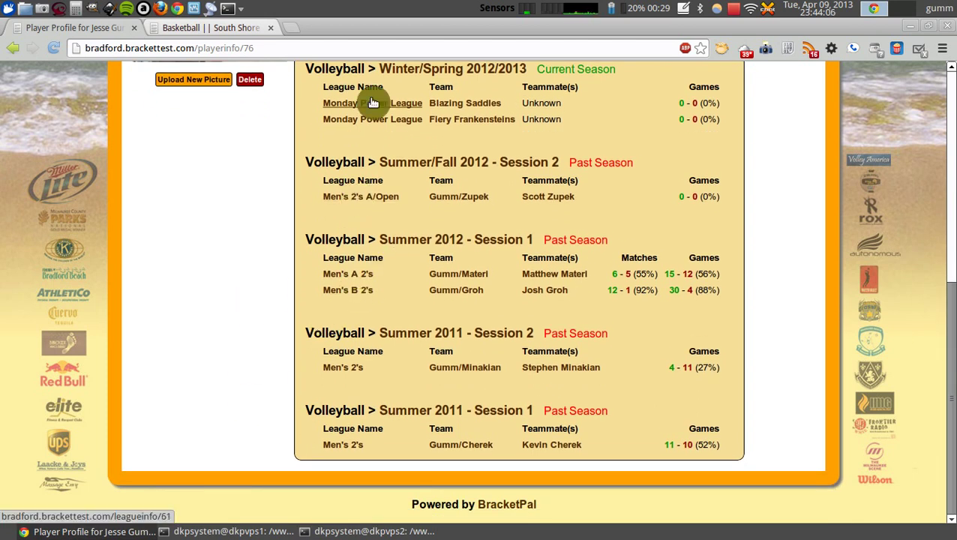
pyautogui.scroll(1, 950, 290)
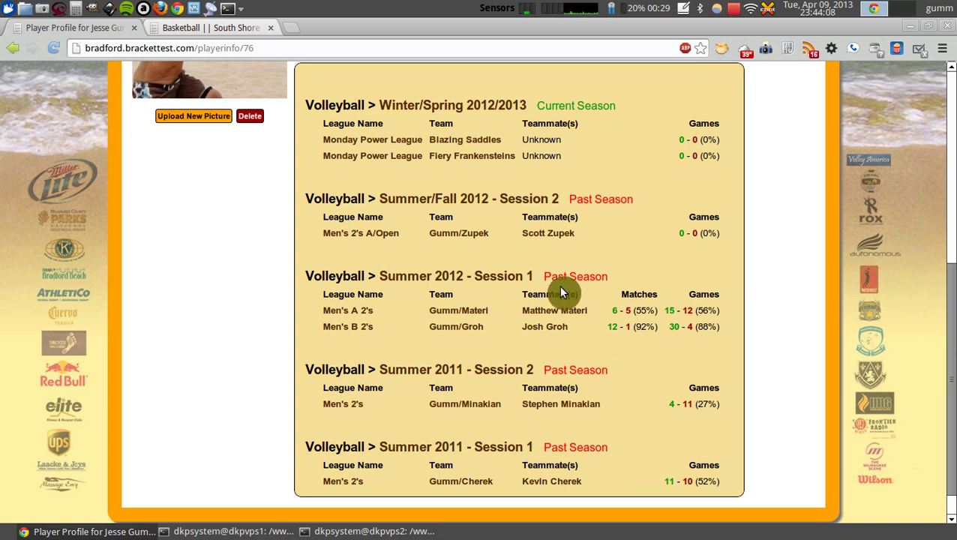
pyautogui.moveTo(435, 332)
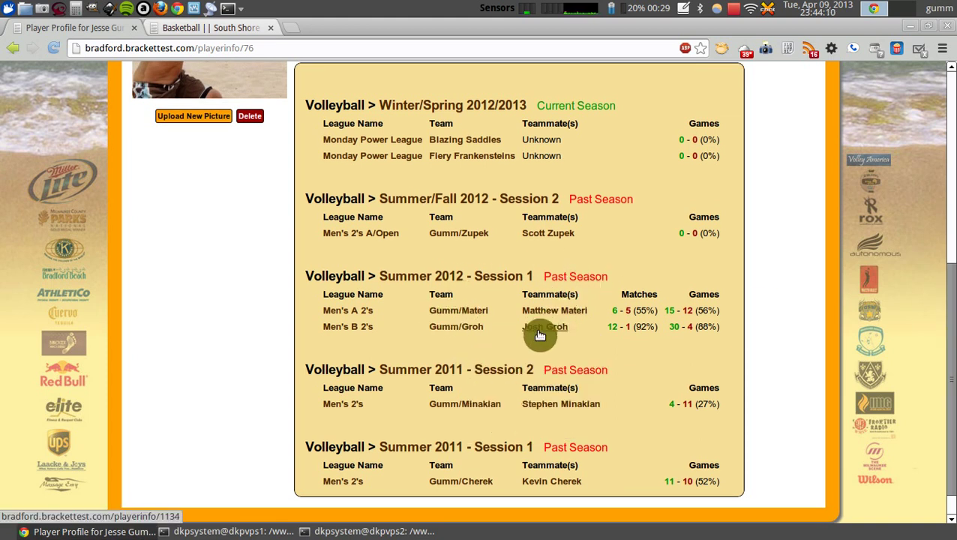
pyautogui.scroll(1, 949, 292)
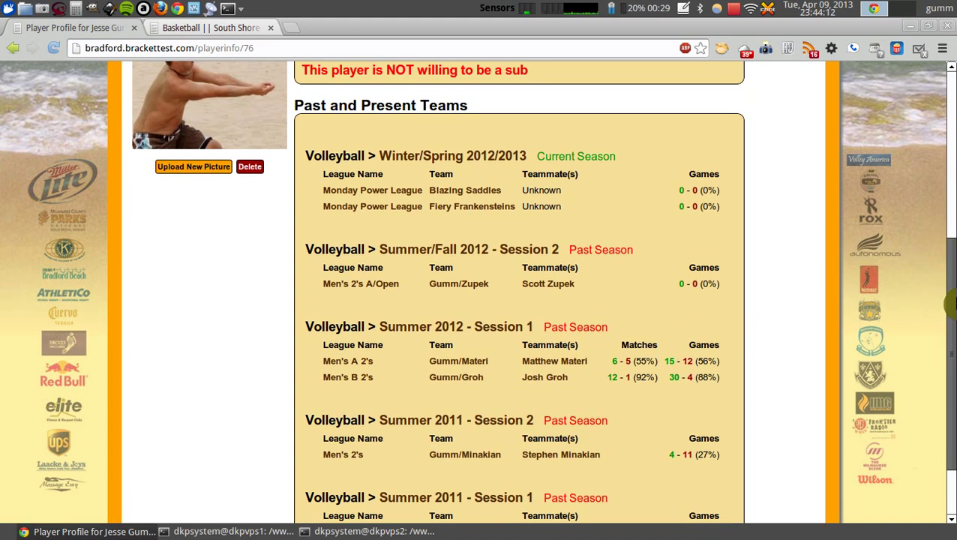
# View the Summer/Fall 2012 - Session 2 teammate's profile, then return to the player's profile.
pyautogui.click(554, 283)
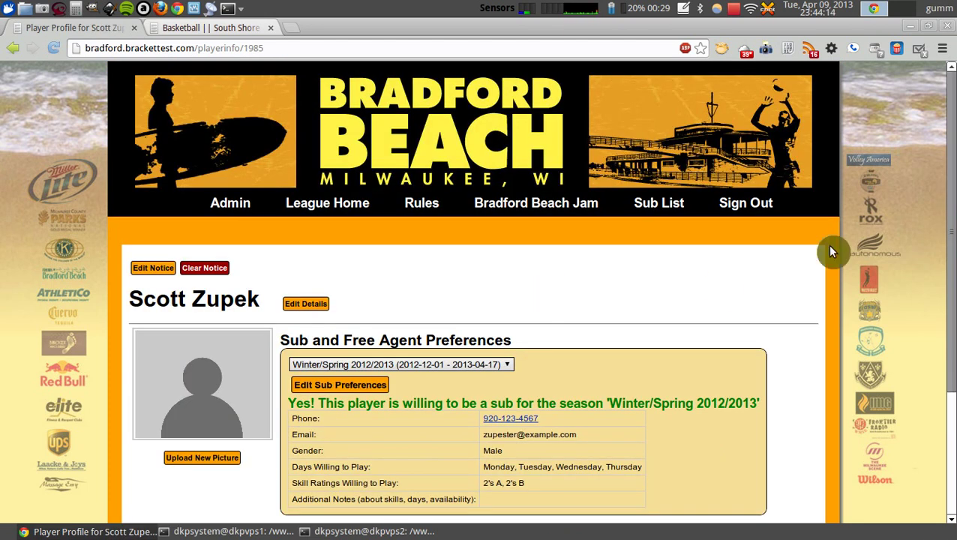
pyautogui.rightClick(13, 47)
pyautogui.click(41, 81)
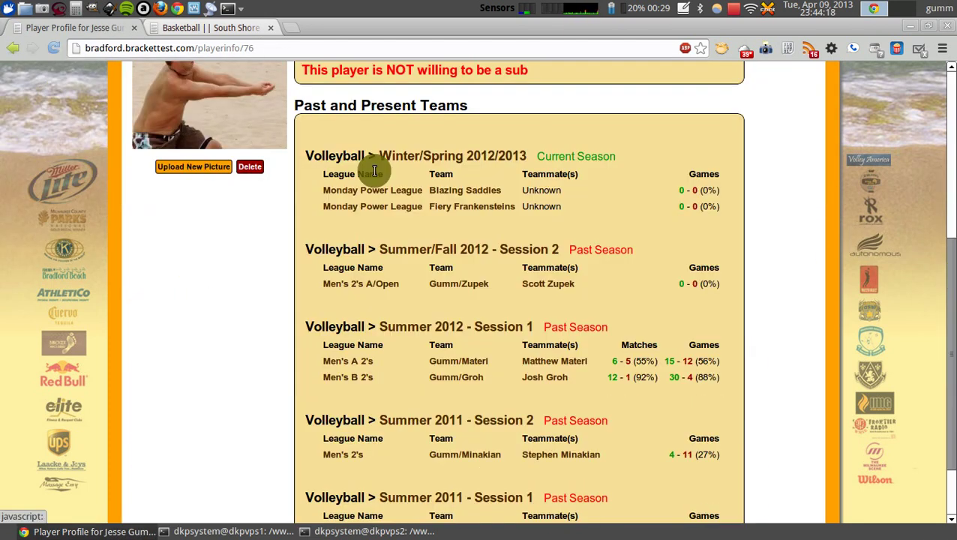
pyautogui.moveTo(951, 287); pyautogui.dragTo(951, 357)
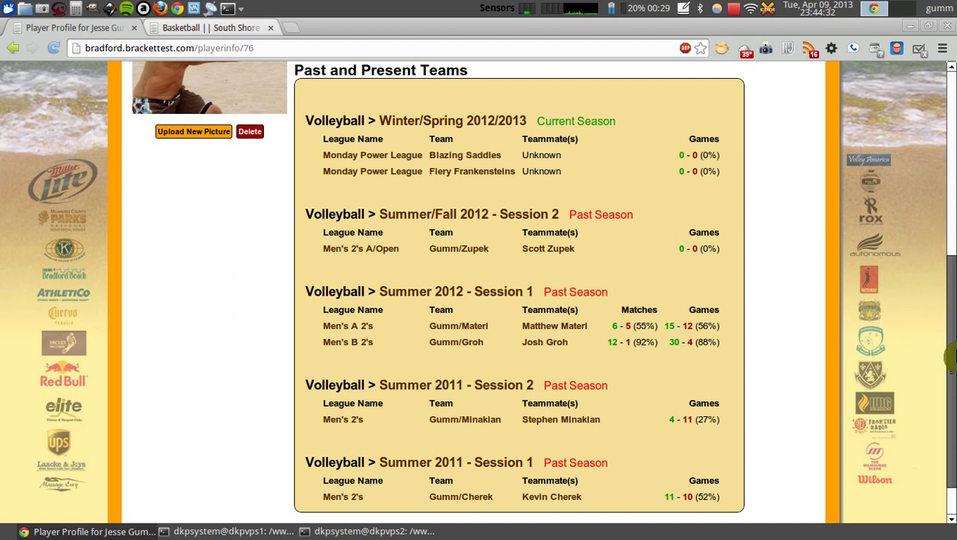
pyautogui.moveTo(951, 359); pyautogui.dragTo(950, 195)
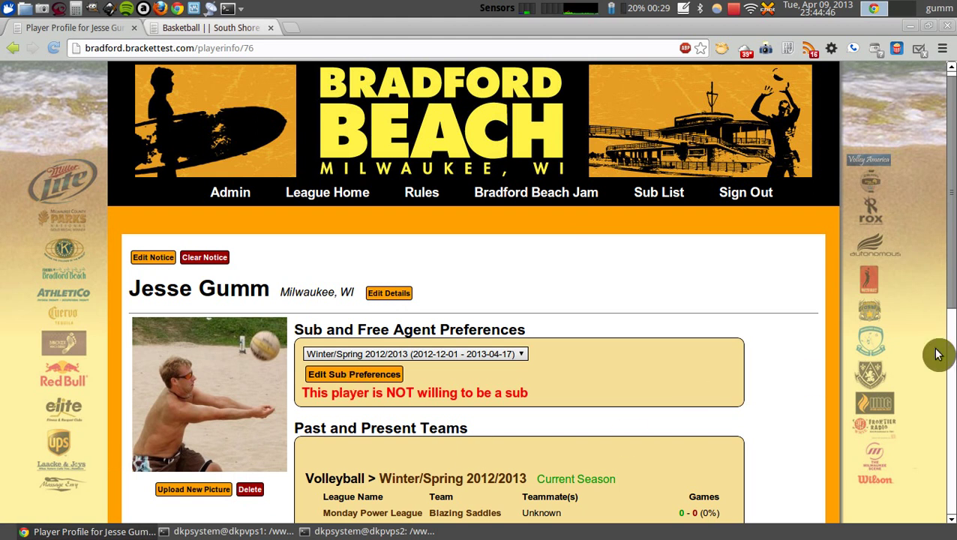
pyautogui.scroll(-2, 949, 279)
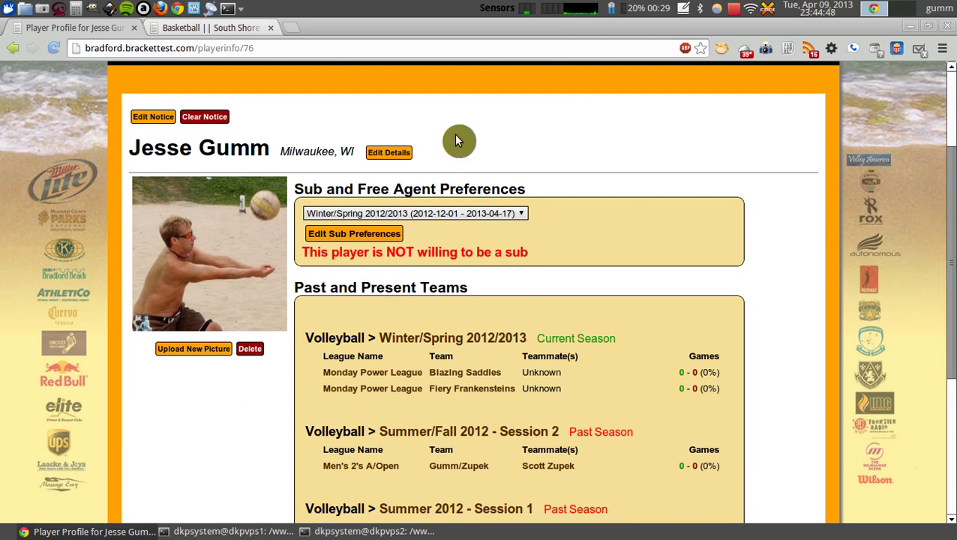
# On the South Shore basketball site, search for the player by name, correcting the misspelling.
pyautogui.click(222, 30)
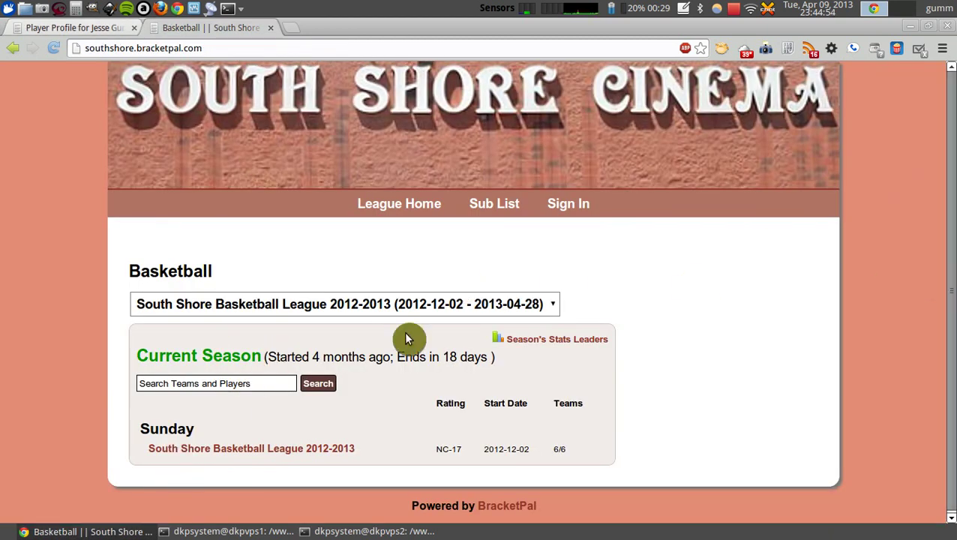
pyautogui.click(235, 387)
pyautogui.hotkey('ctrl', 'a')
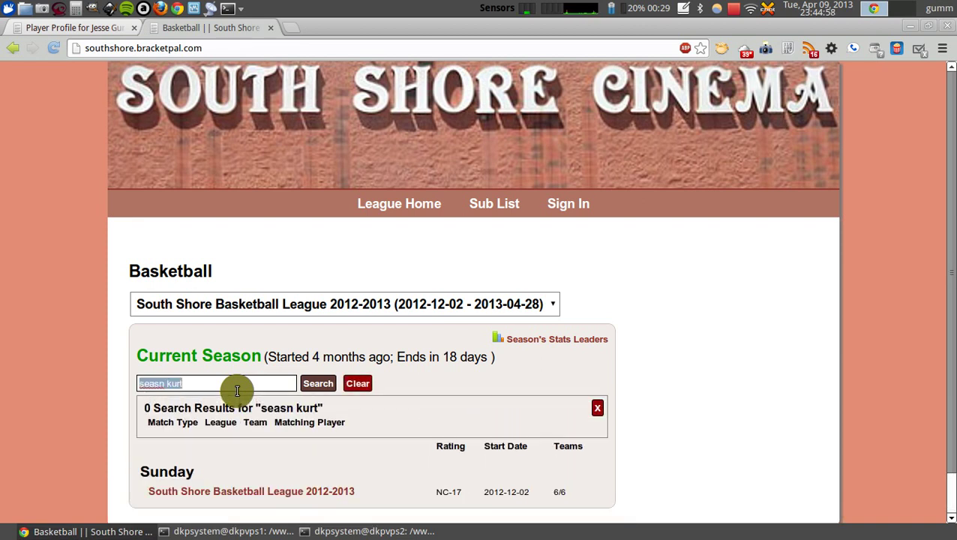
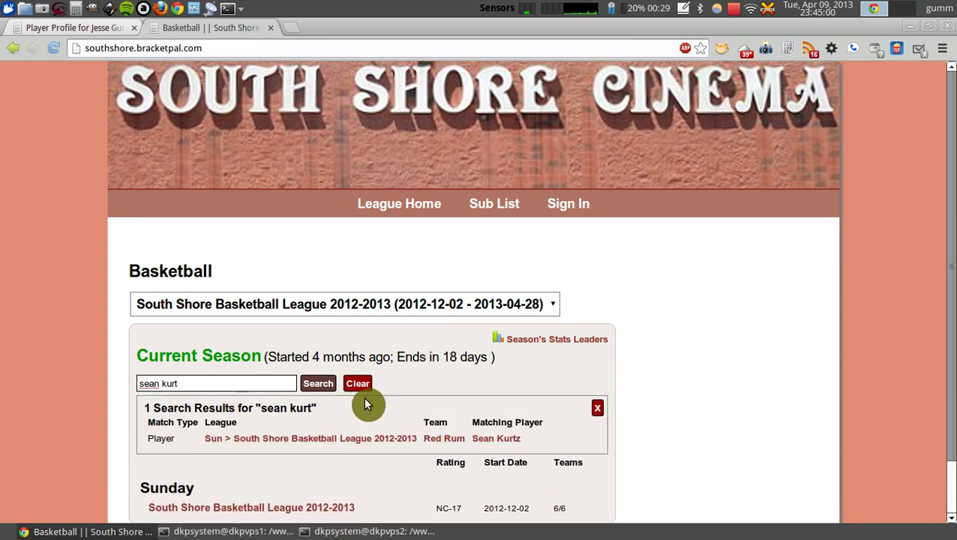
# Open the matching player's profile and show 2012-2013 Red Rum stats: 102 points, 89 rebounds.
pyautogui.click(496, 441)
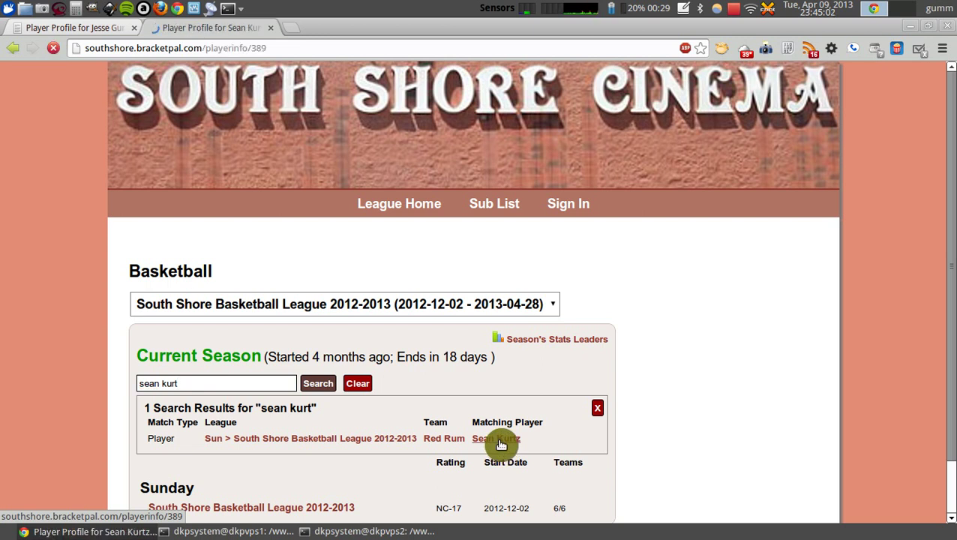
pyautogui.scroll(-2, 951, 397)
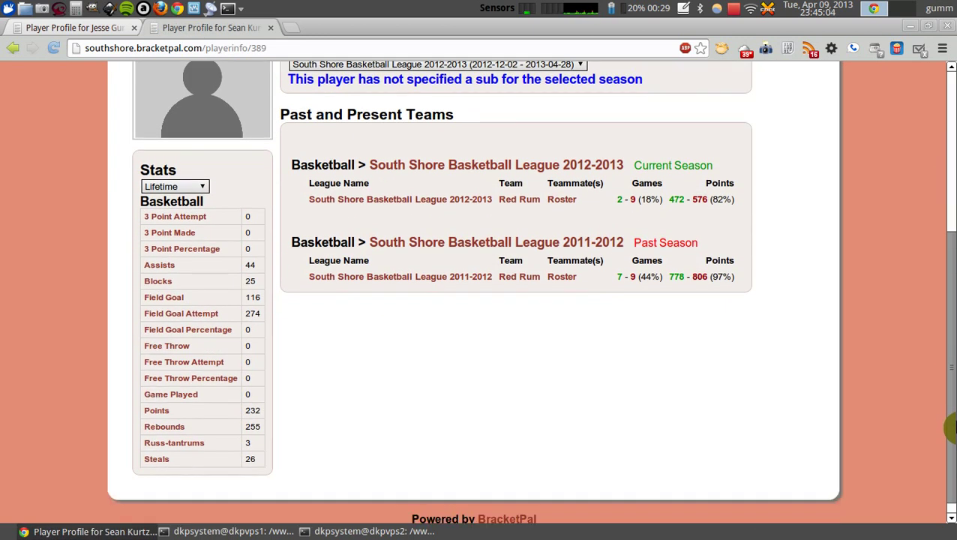
pyautogui.click(187, 171)
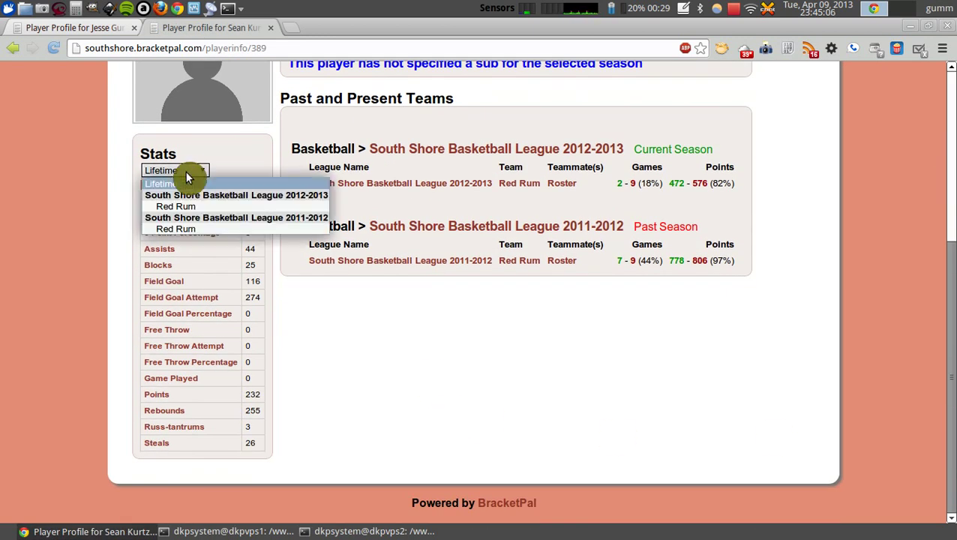
pyautogui.click(186, 172)
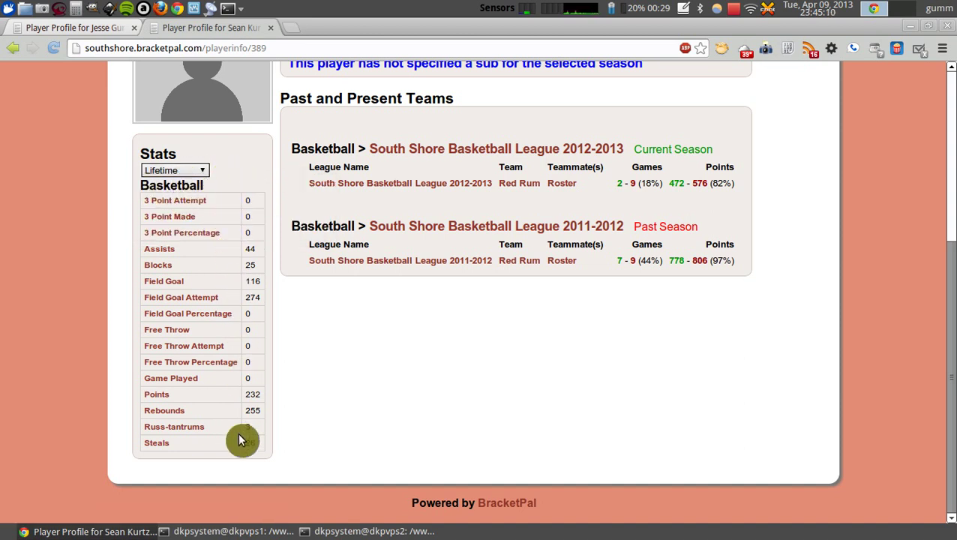
pyautogui.click(199, 170)
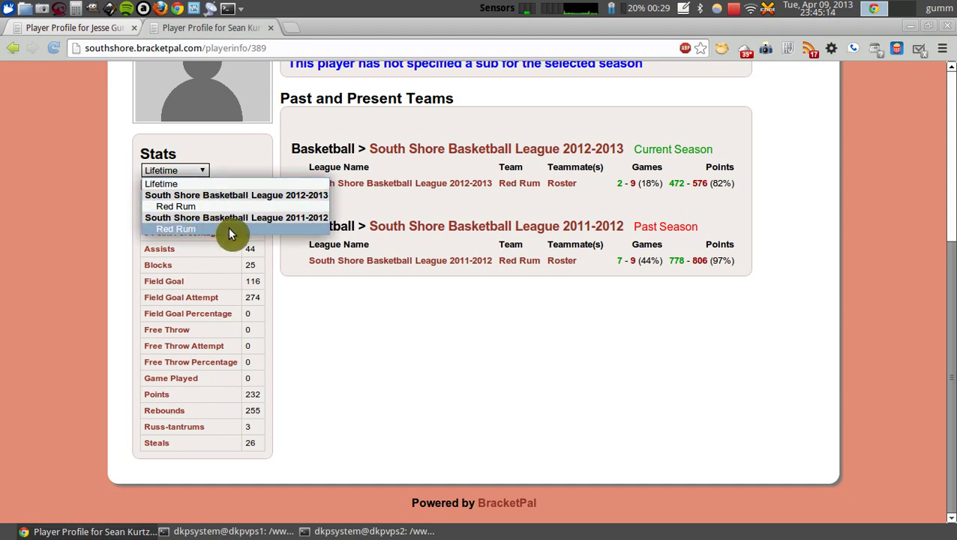
pyautogui.click(228, 226)
pyautogui.click(207, 170)
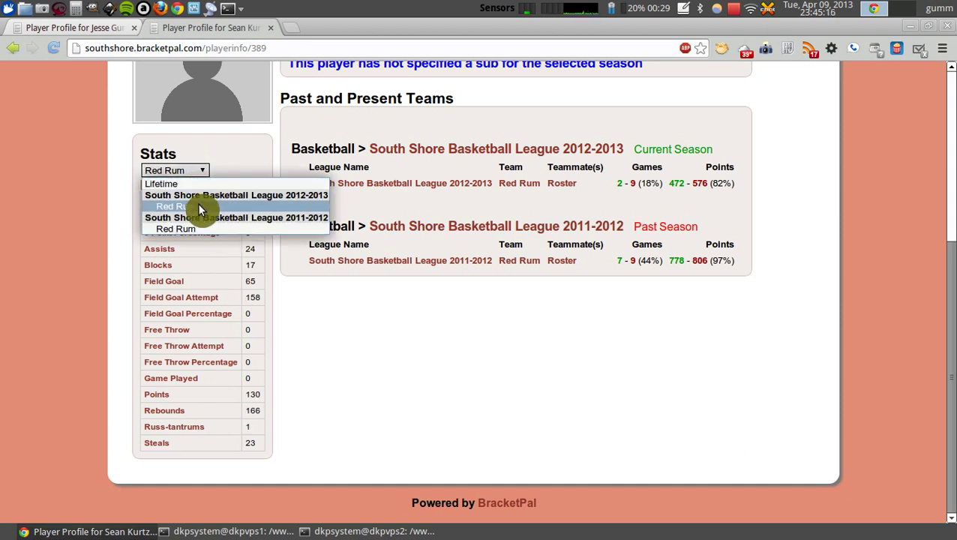
pyautogui.click(197, 206)
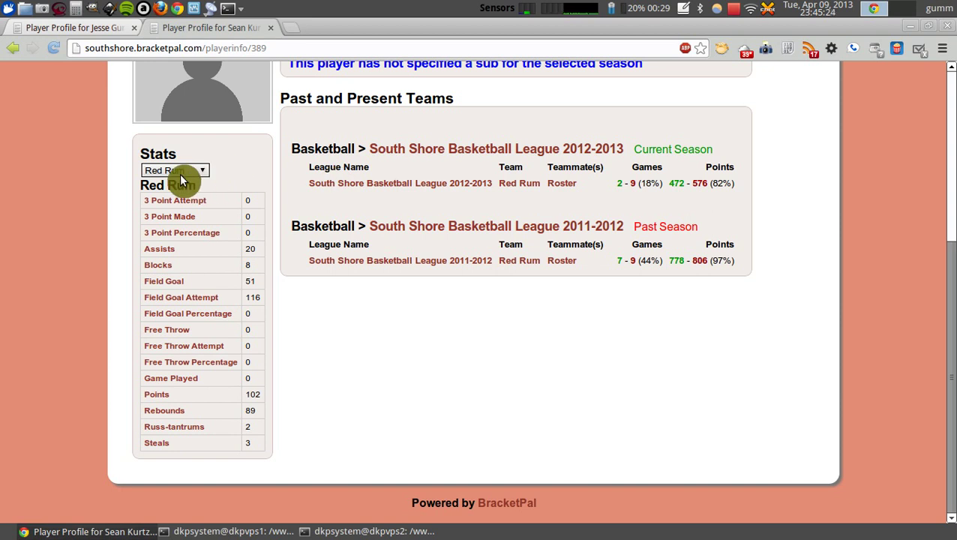
# Return to the Bradford Beach volleyball profile and bring the site banner back into view.
pyautogui.click(105, 33)
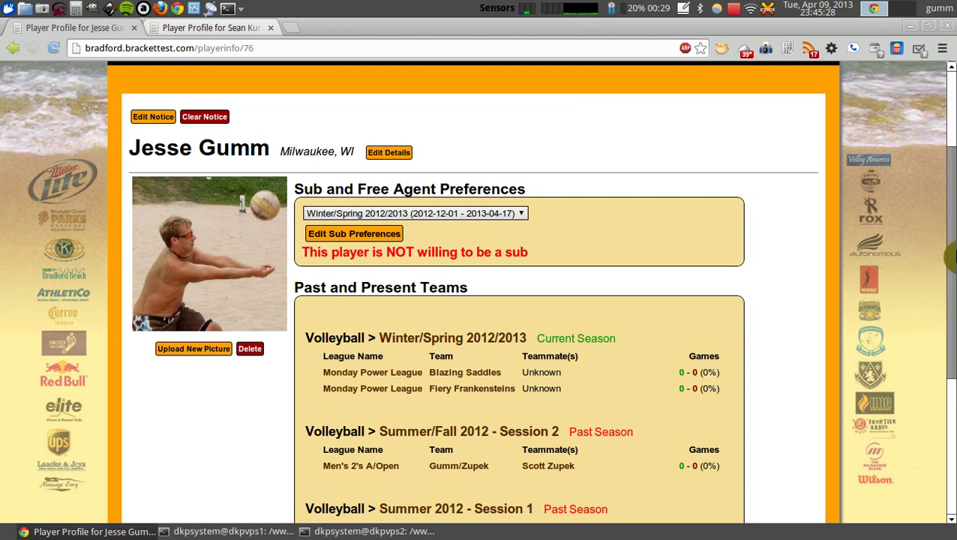
pyautogui.moveTo(951, 254)
pyautogui.mouseDown()
pyautogui.moveTo(951, 220)
pyautogui.moveTo(951, 266)
pyautogui.mouseUp()
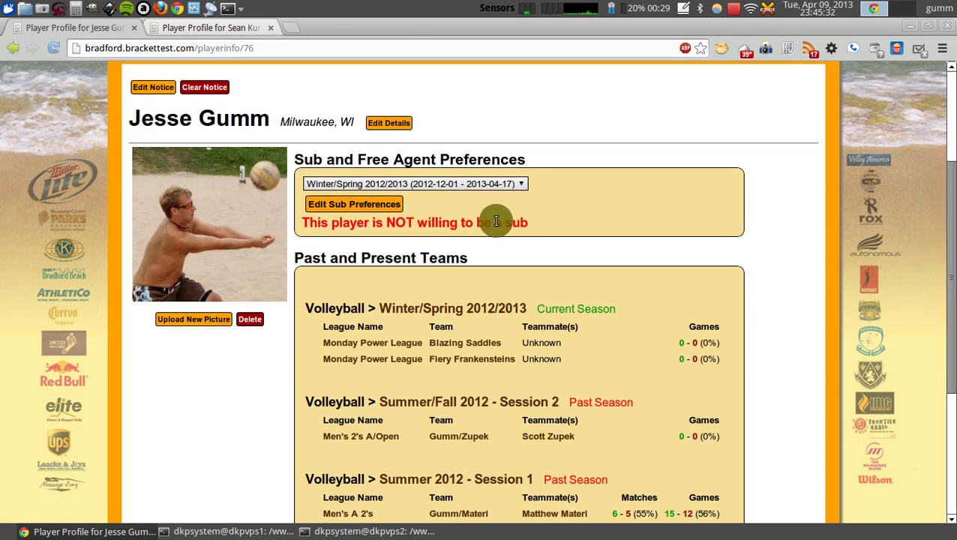
pyautogui.scroll(2, 450, 229)
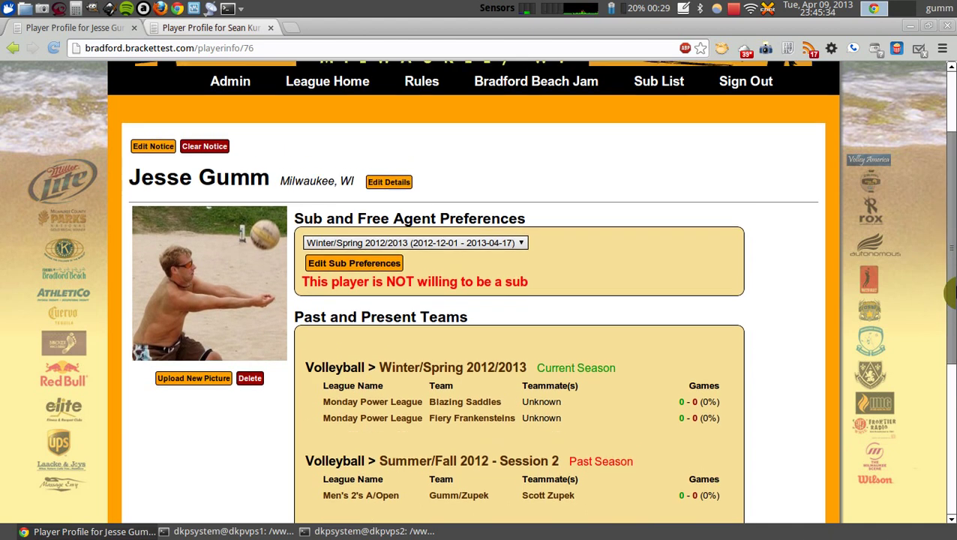
pyautogui.scroll(-1, 405, 234)
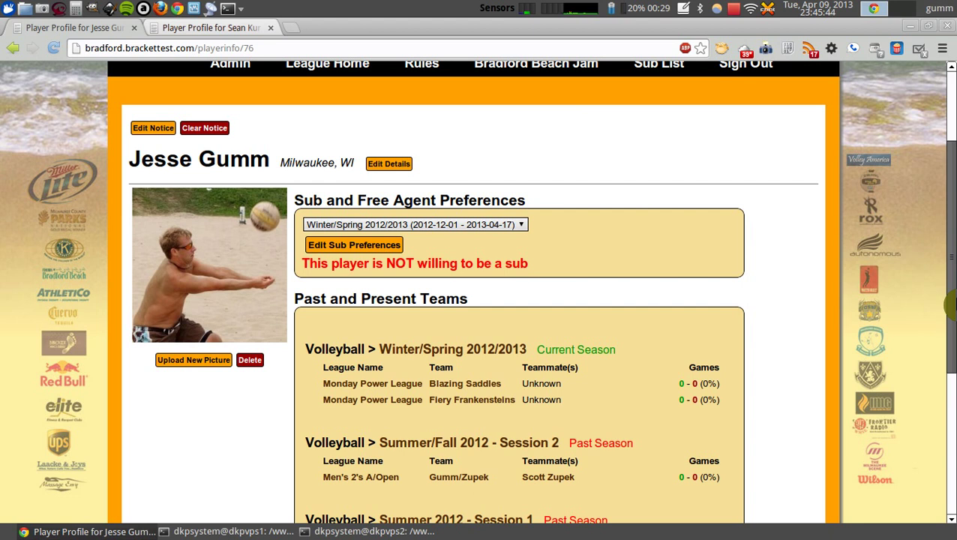
pyautogui.moveTo(951, 304); pyautogui.dragTo(849, 226)
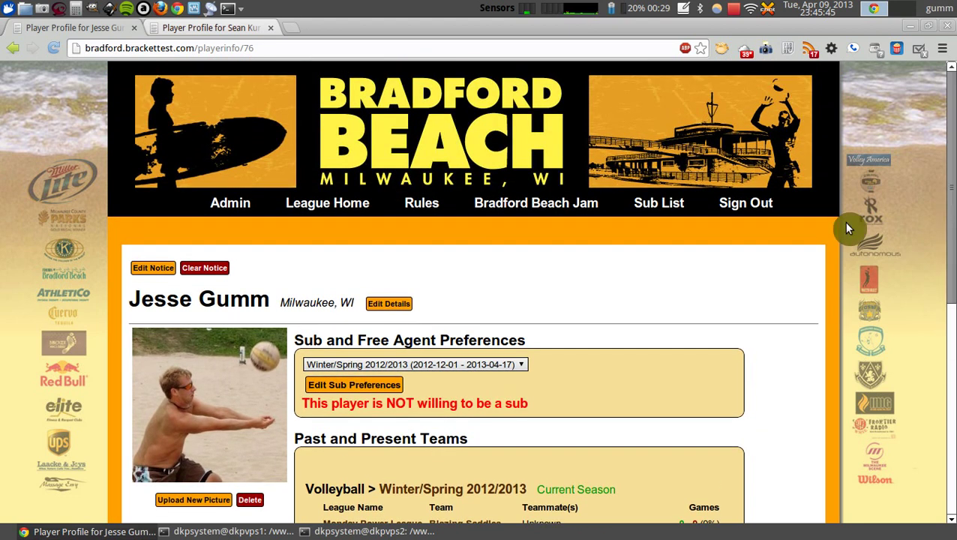
# Filter the Sub List to Female, Tuesday, 6's B/C substitutes, leaving one player.
pyautogui.click(659, 209)
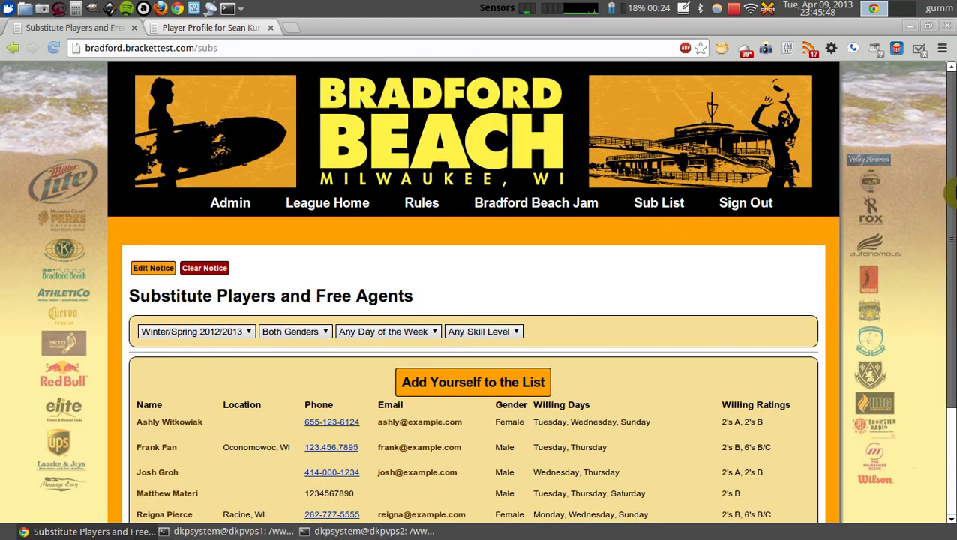
pyautogui.moveTo(950, 238); pyautogui.dragTo(950, 302)
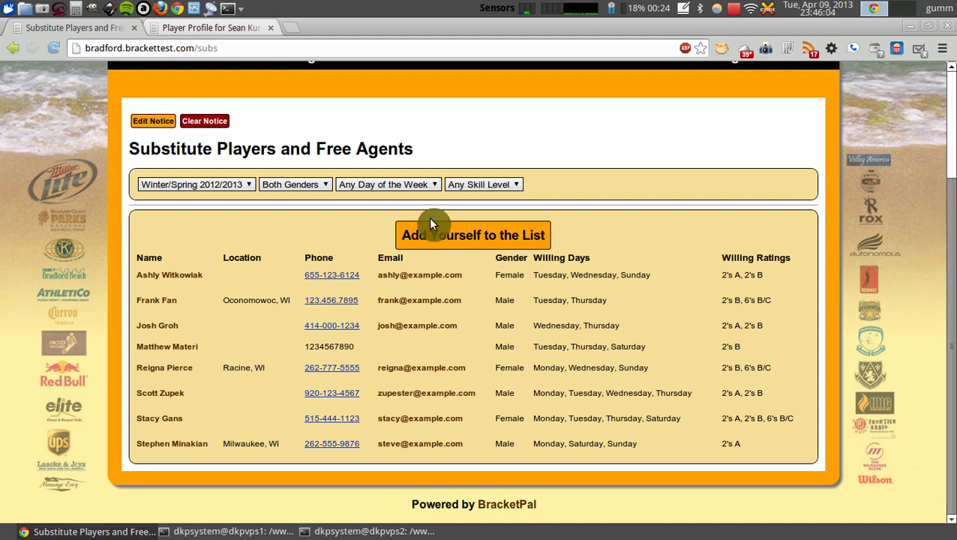
pyautogui.click(295, 184)
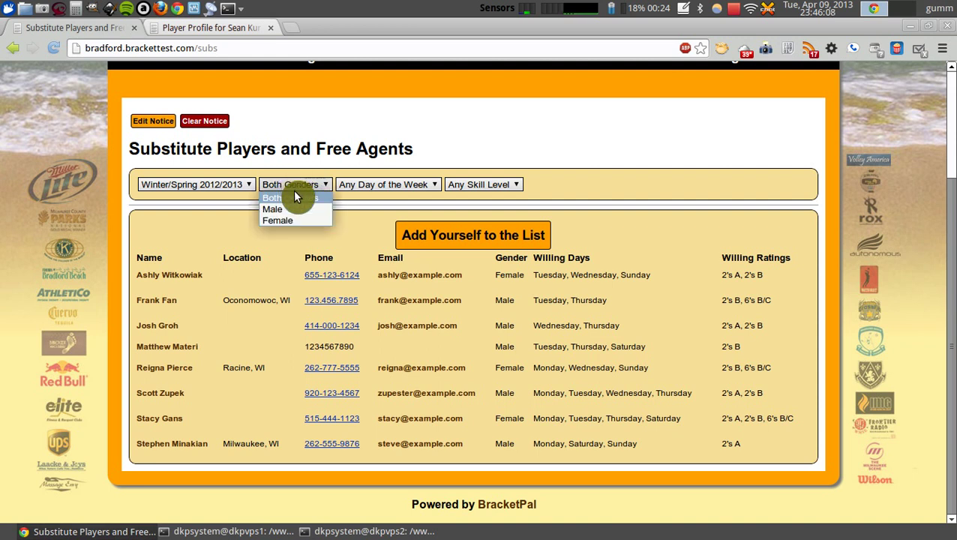
pyautogui.click(298, 220)
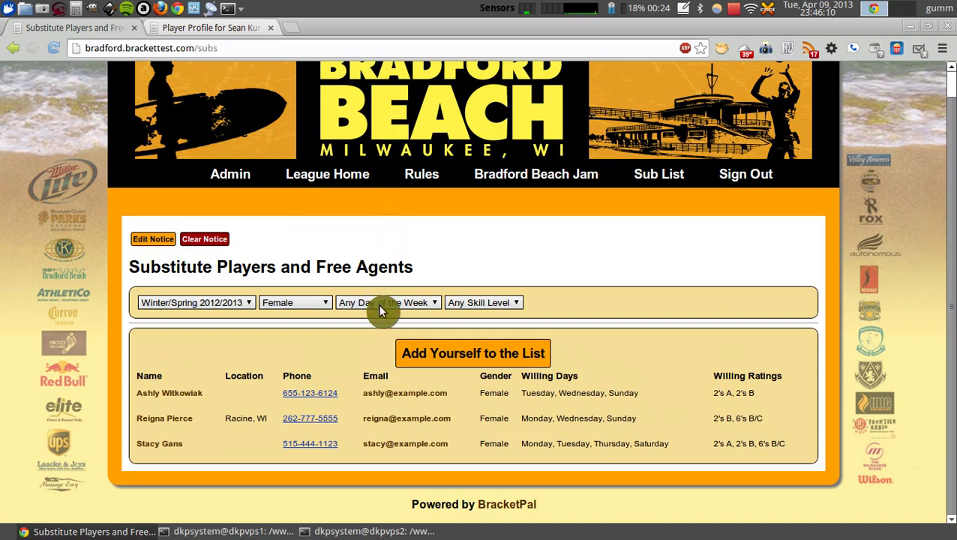
pyautogui.click(380, 303)
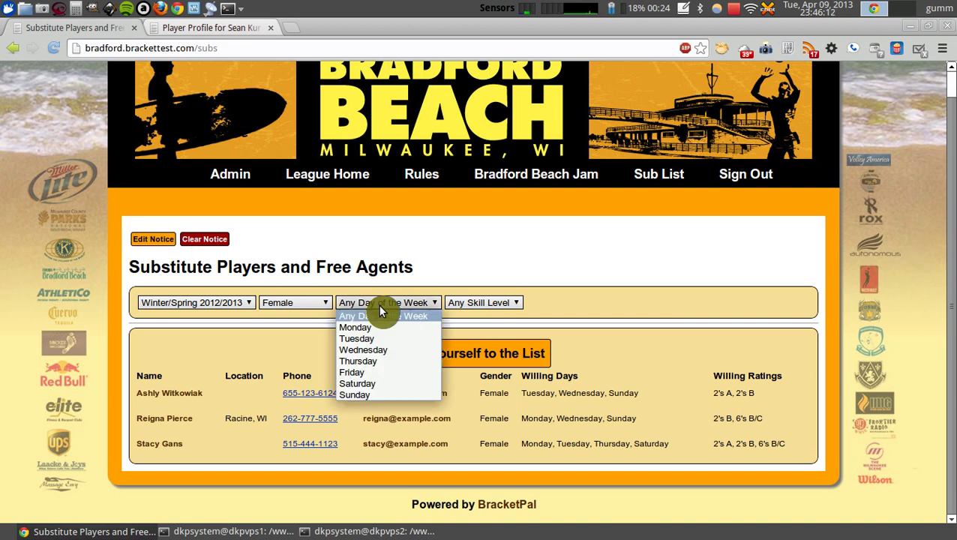
pyautogui.click(380, 339)
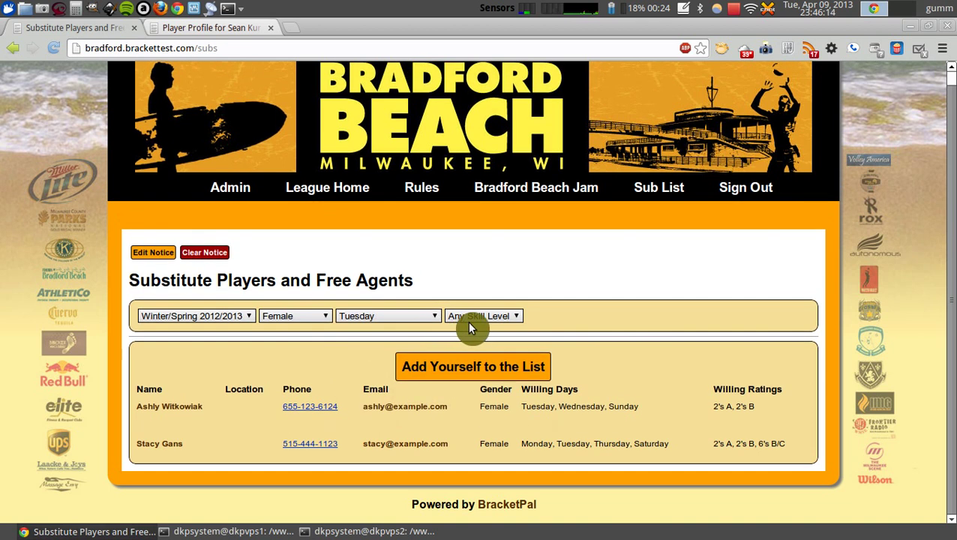
pyautogui.click(480, 328)
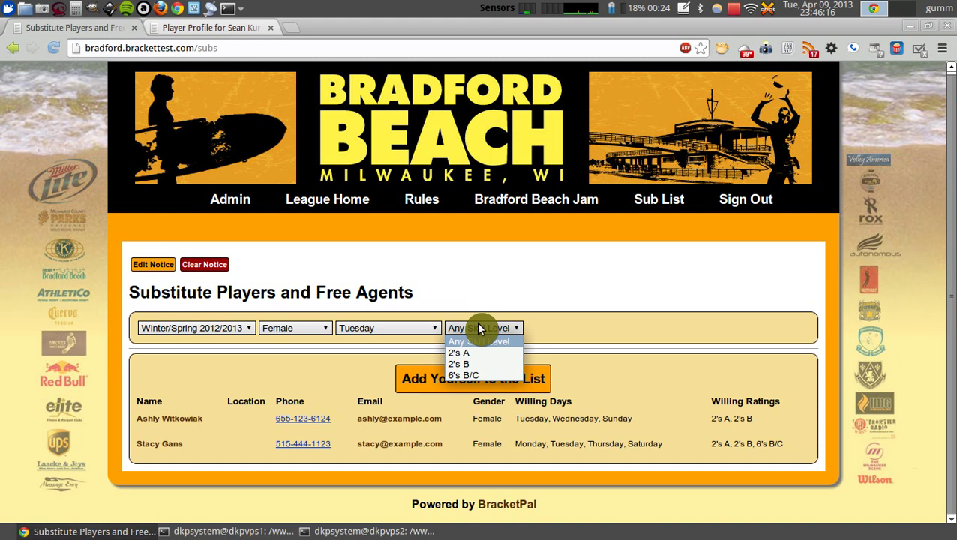
pyautogui.click(486, 375)
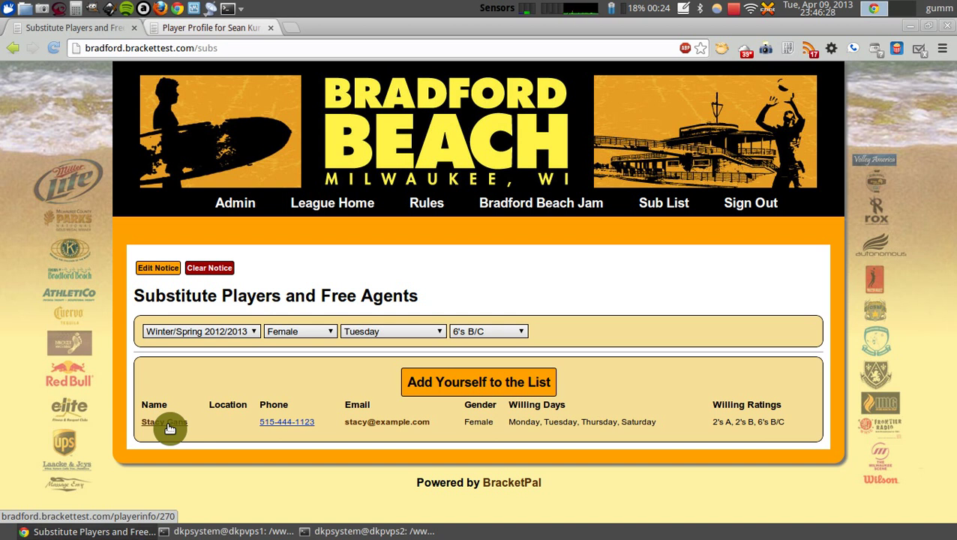
# Open the remaining sub's profile and review the Winter/Spring 2012/2013 preference and two past teams.
pyautogui.click(166, 424)
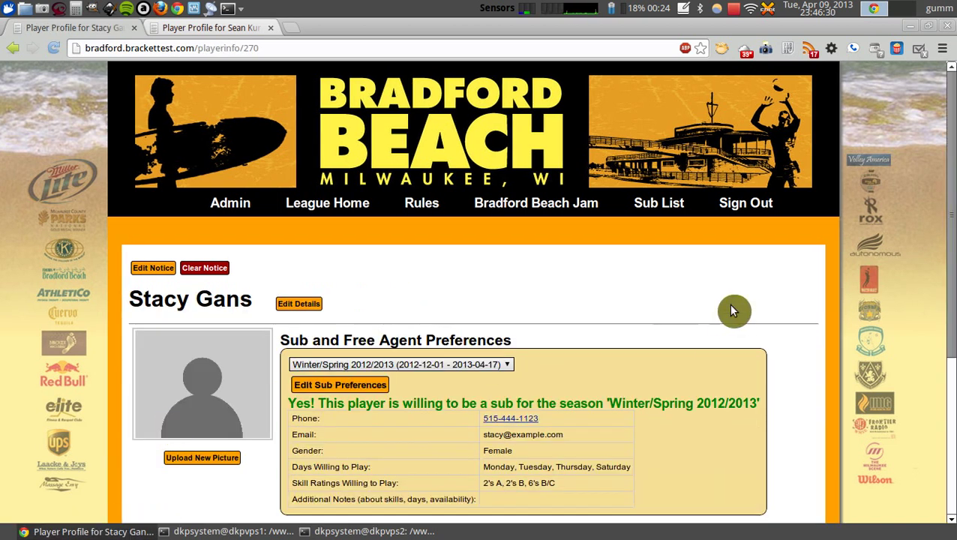
pyautogui.moveTo(951, 249); pyautogui.dragTo(951, 407)
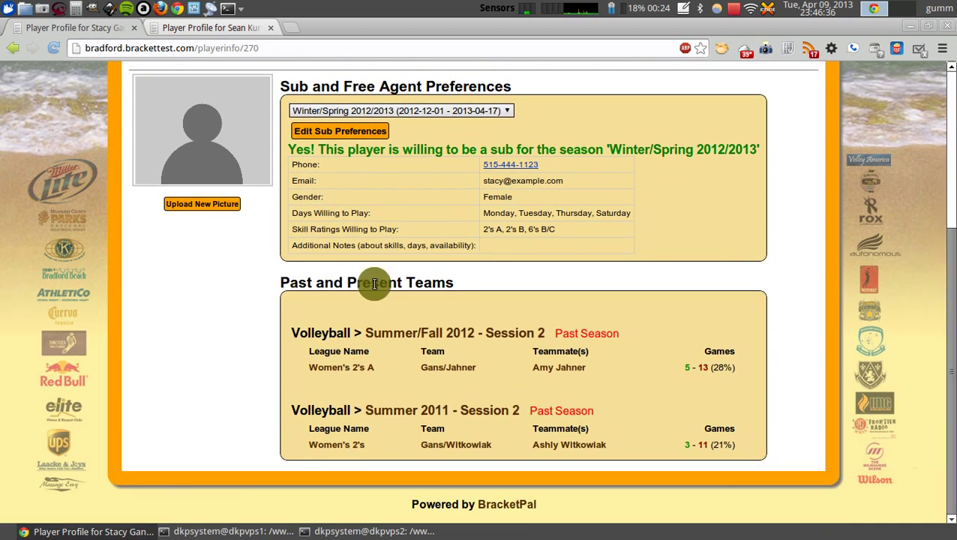
pyautogui.moveTo(374, 244); pyautogui.dragTo(492, 249)
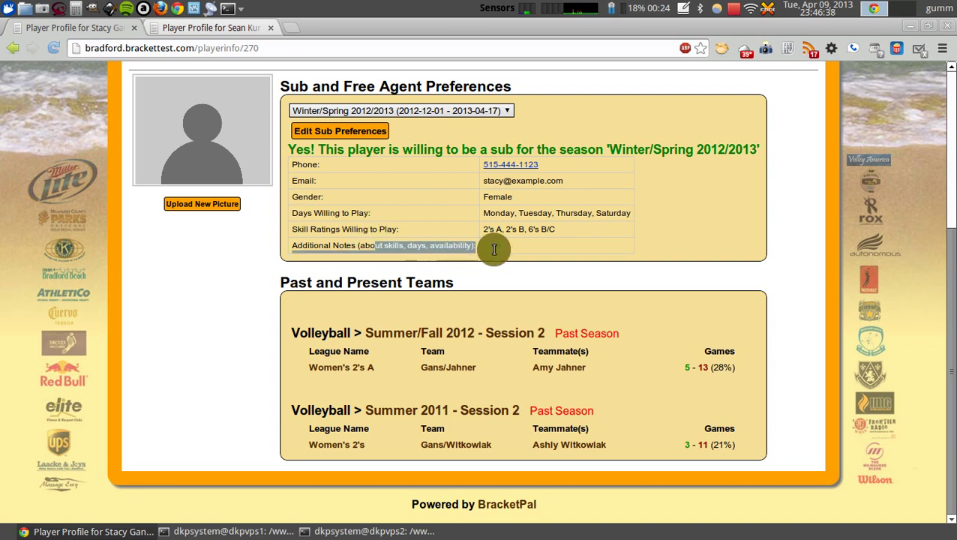
pyautogui.click(540, 256)
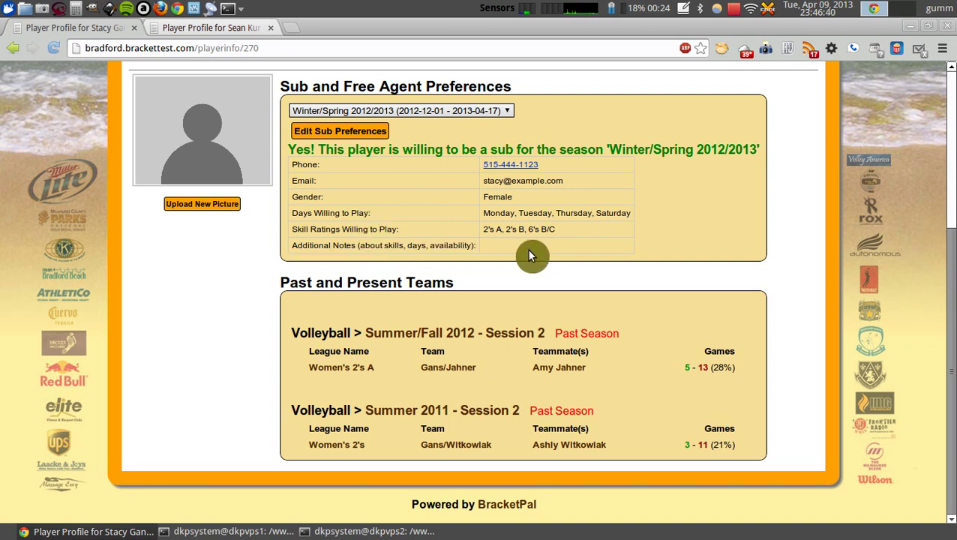
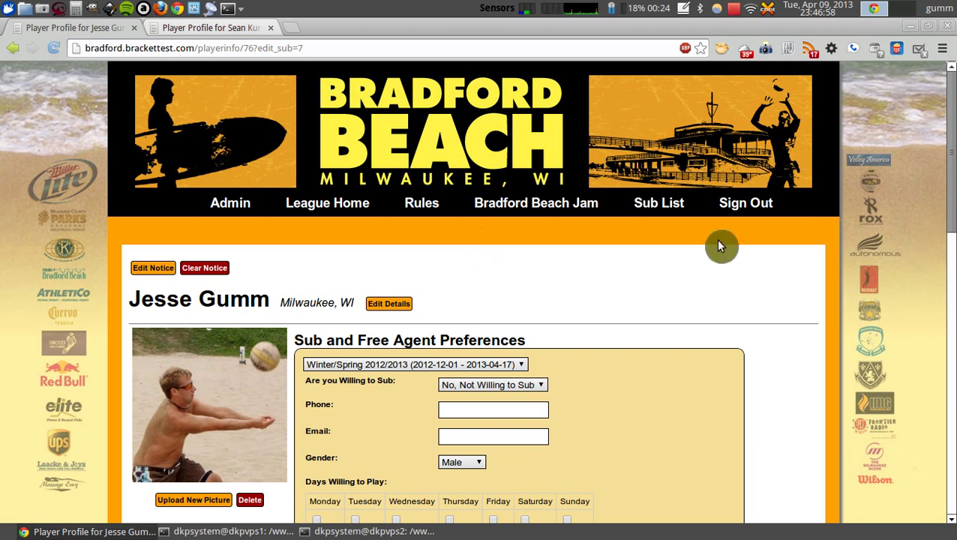
# Mark the player 'Yes, Willing to Sub' for Winter/Spring 2012/2013 and enter their phone number and e-mail.
pyautogui.moveTo(949, 204); pyautogui.dragTo(953, 298)
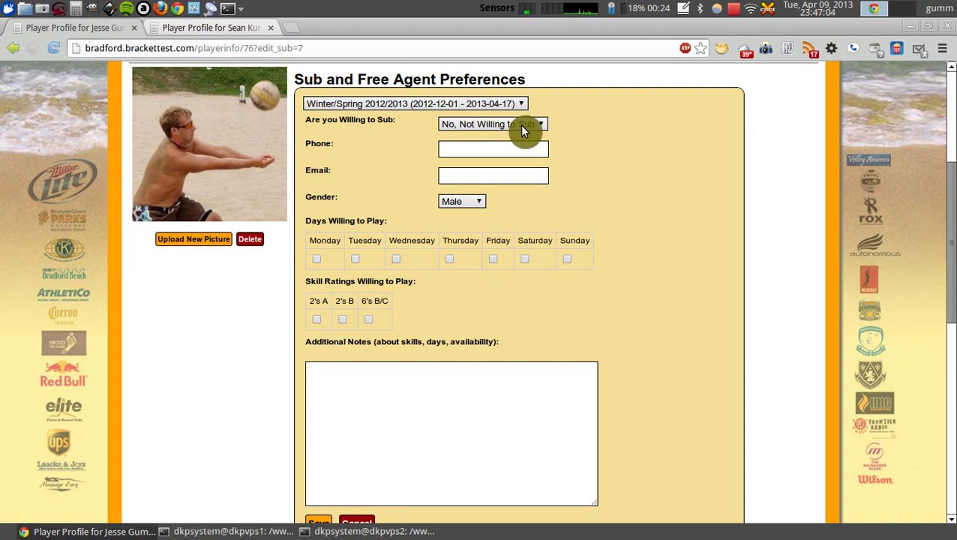
pyautogui.click(475, 123)
pyautogui.click(480, 144)
pyautogui.click(480, 148)
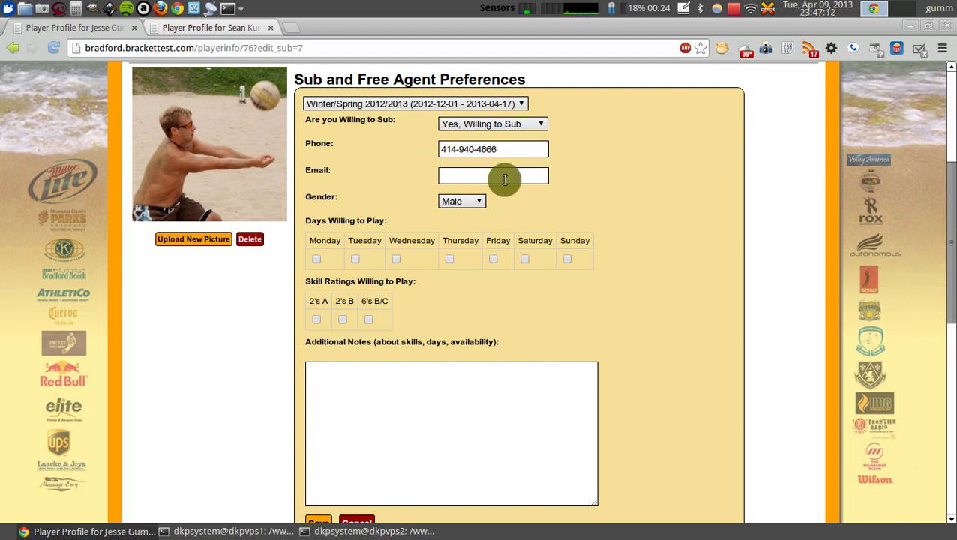
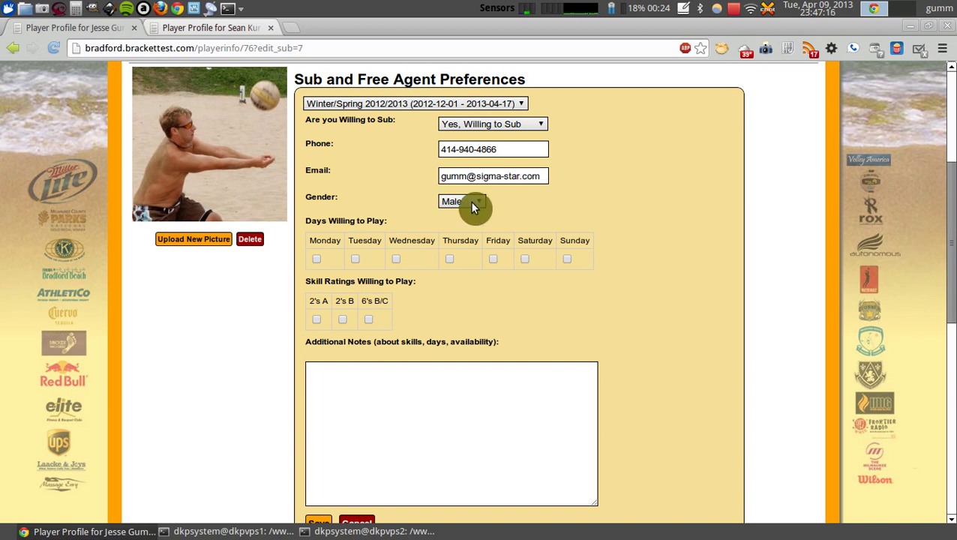
# Keep Gender as Male and dismiss the low power notification.
pyautogui.click(470, 204)
pyautogui.click(514, 208)
pyautogui.scroll(-4, 947, 262)
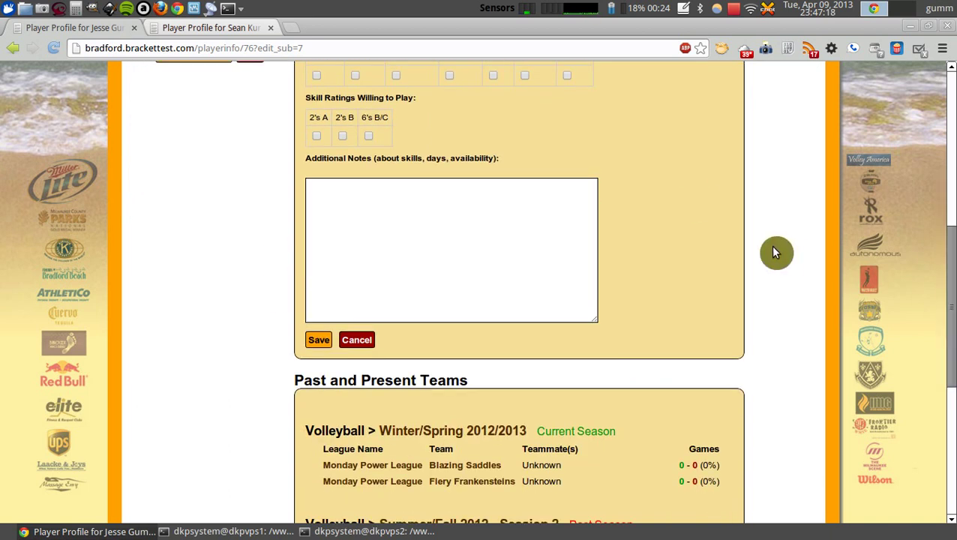
pyautogui.scroll(2, 951, 302)
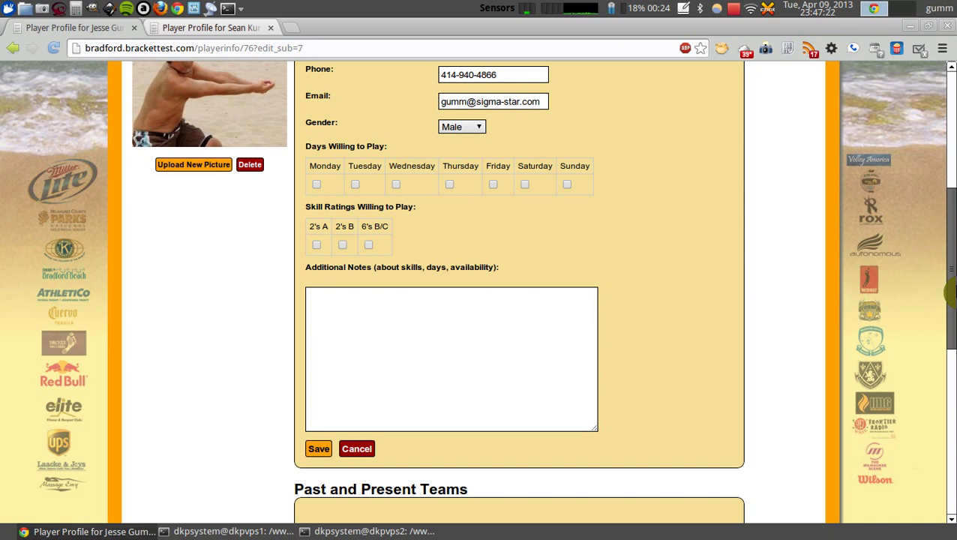
pyautogui.scroll(3, 951, 293)
pyautogui.scroll(-1, 951, 293)
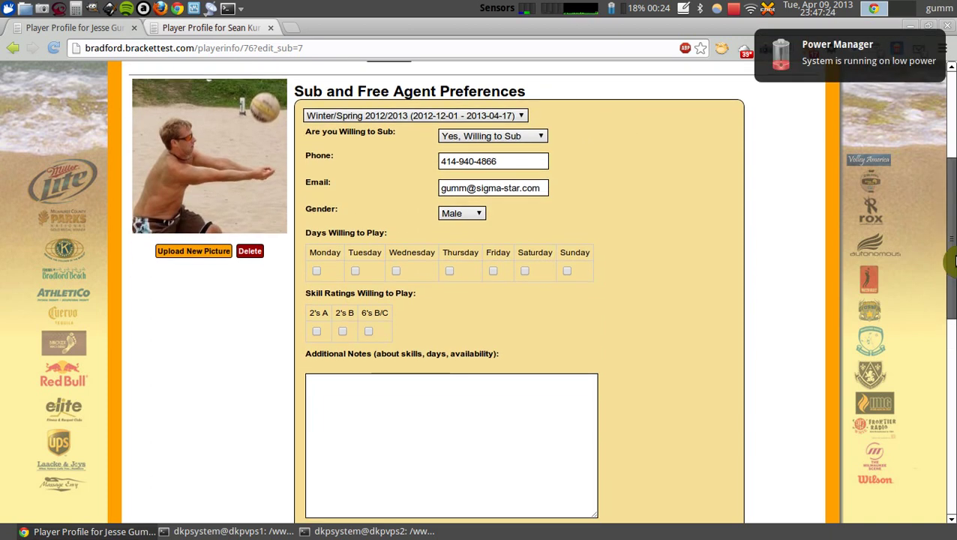
pyautogui.click(936, 36)
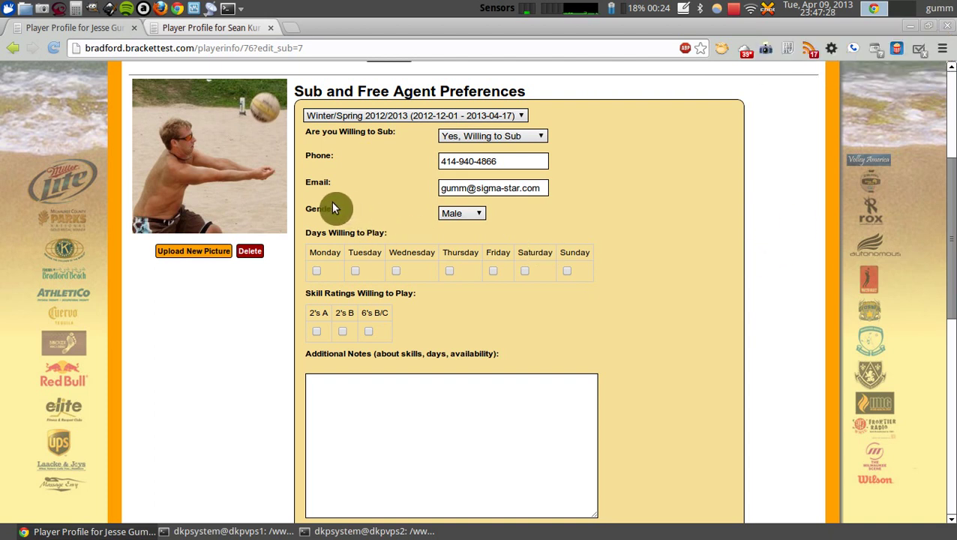
# Add Monday and Friday as available days and 2's B as an acceptable skill rating.
pyautogui.click(318, 272)
pyautogui.click(493, 271)
pyautogui.click(344, 331)
pyautogui.moveTo(950, 238); pyautogui.dragTo(951, 334)
# Add the note 'I'm usually a double's player, but I can play 6's if you need.' and save.
pyautogui.click(429, 259)
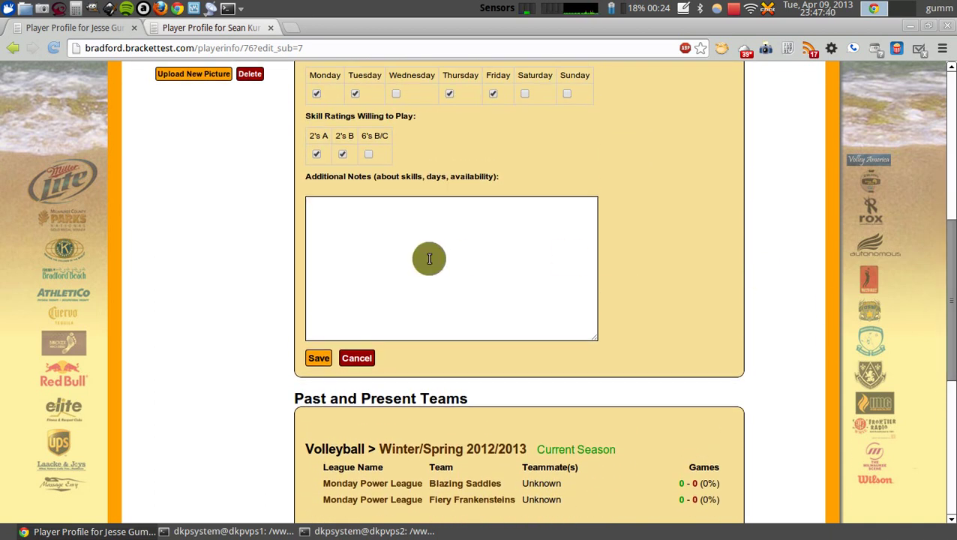
pyautogui.write("I'm usualyl a doubl")
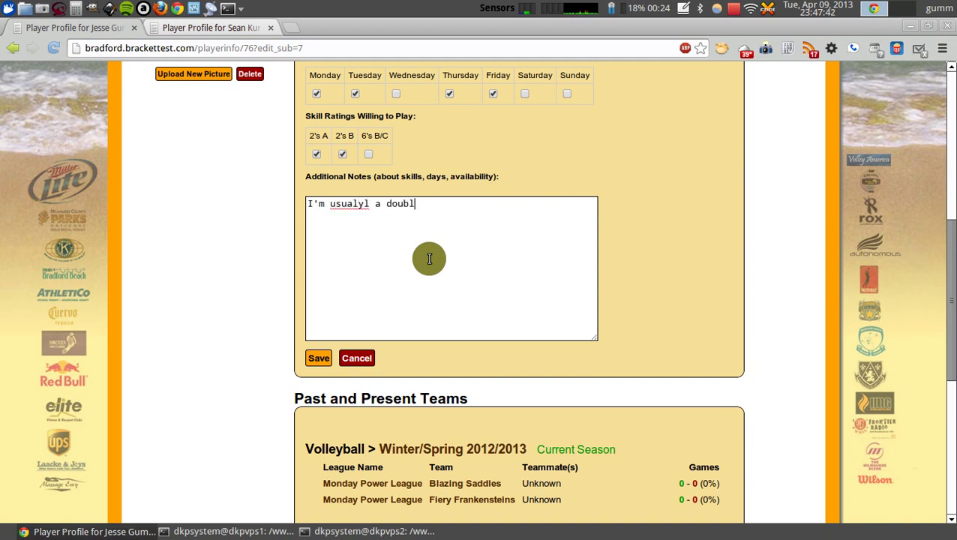
pyautogui.write("e's player, but I can play")
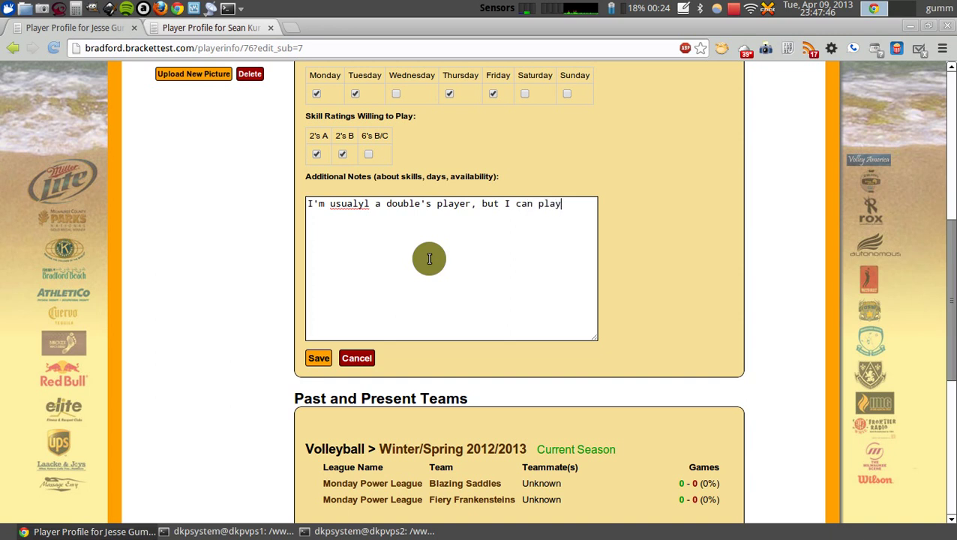
pyautogui.write(" 6's if you need.")
pyautogui.press('Up')
pyautogui.press('Left')
pyautogui.press('Delete')
pyautogui.press('Right')
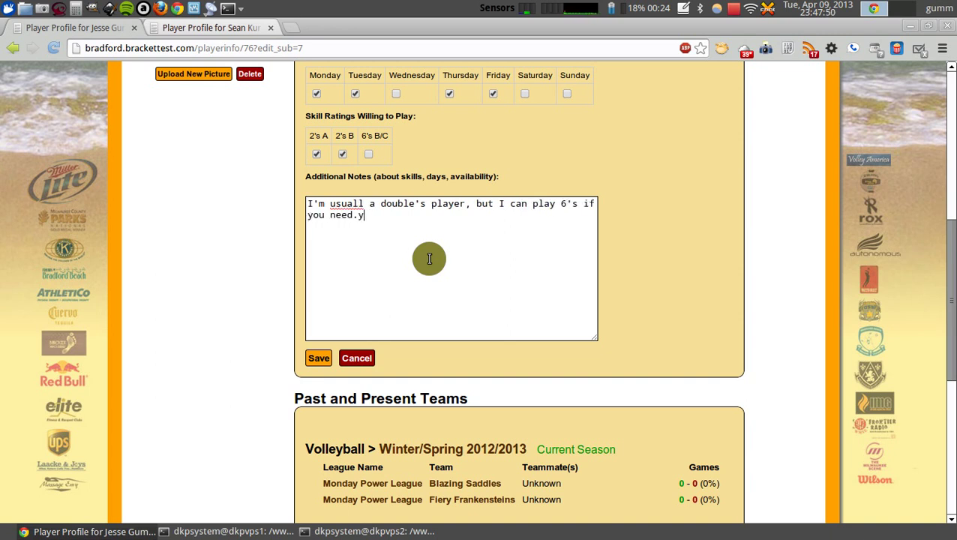
pyautogui.write('y')
pyautogui.press('Down')
pyautogui.press('End')
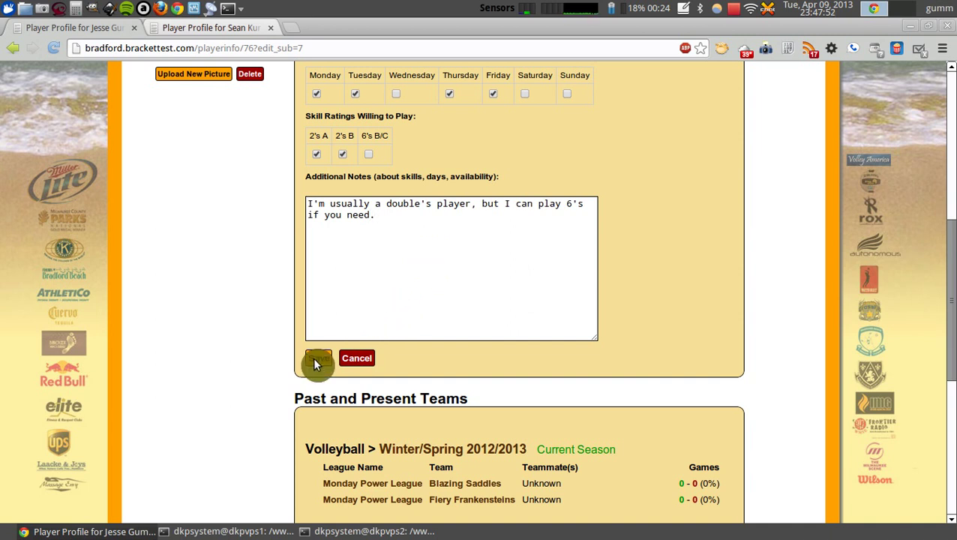
pyautogui.click(313, 358)
# Find the player's row with days and ratings in the Substitute Players and Free Agents table.
pyautogui.moveTo(951, 321); pyautogui.dragTo(951, 128)
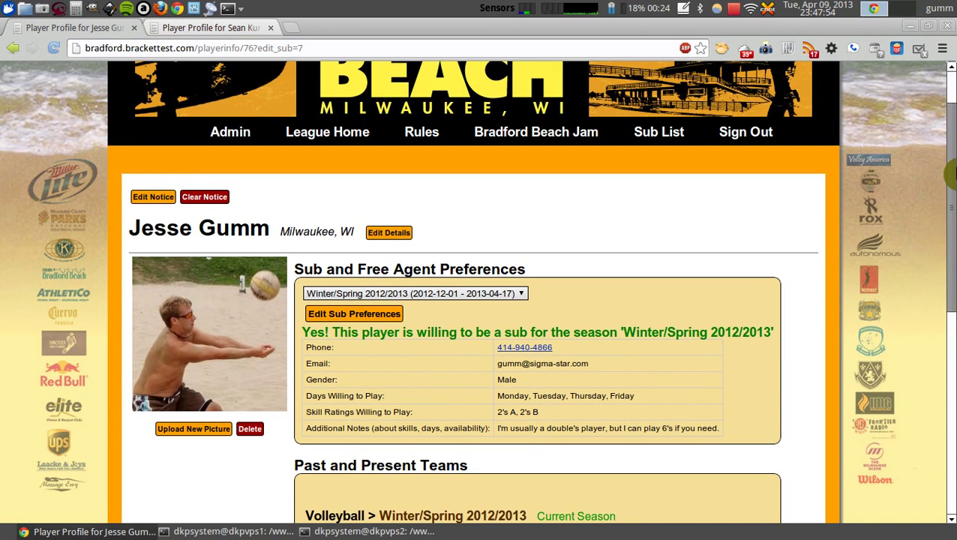
pyautogui.click(643, 140)
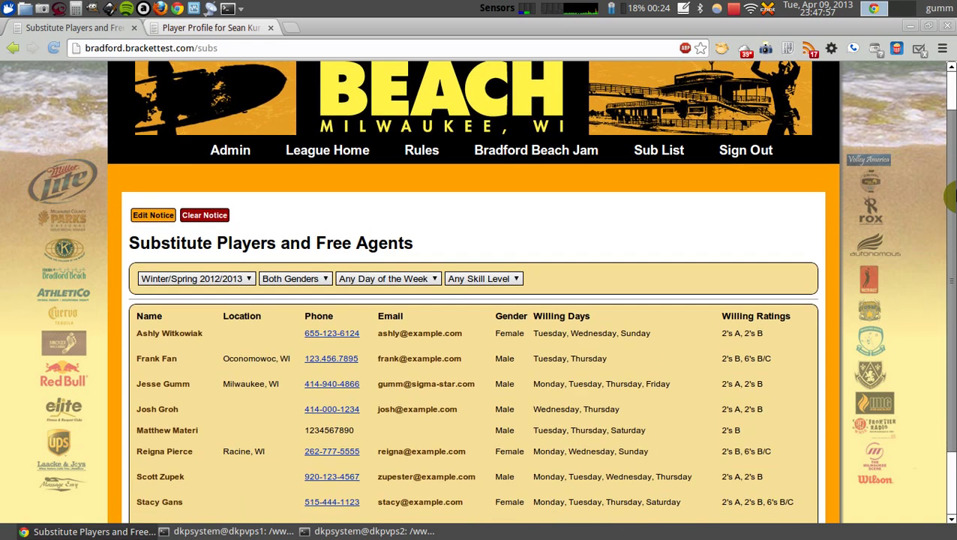
pyautogui.moveTo(951, 195); pyautogui.dragTo(951, 225)
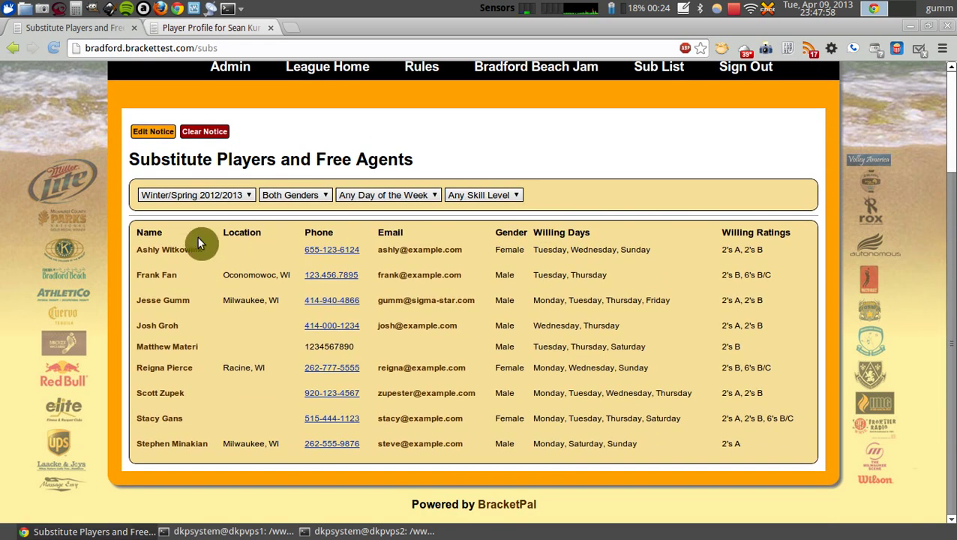
pyautogui.moveTo(249, 298); pyautogui.dragTo(128, 300)
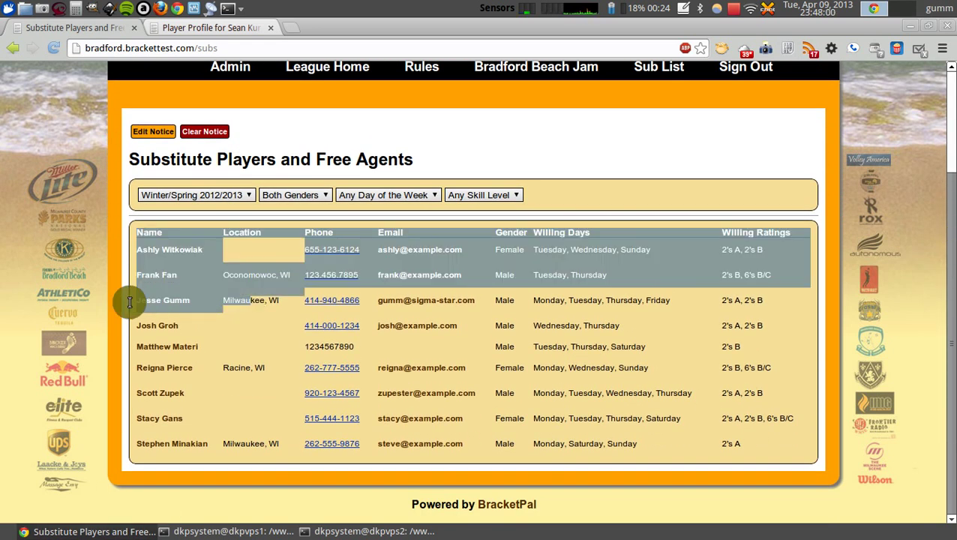
pyautogui.click(131, 306)
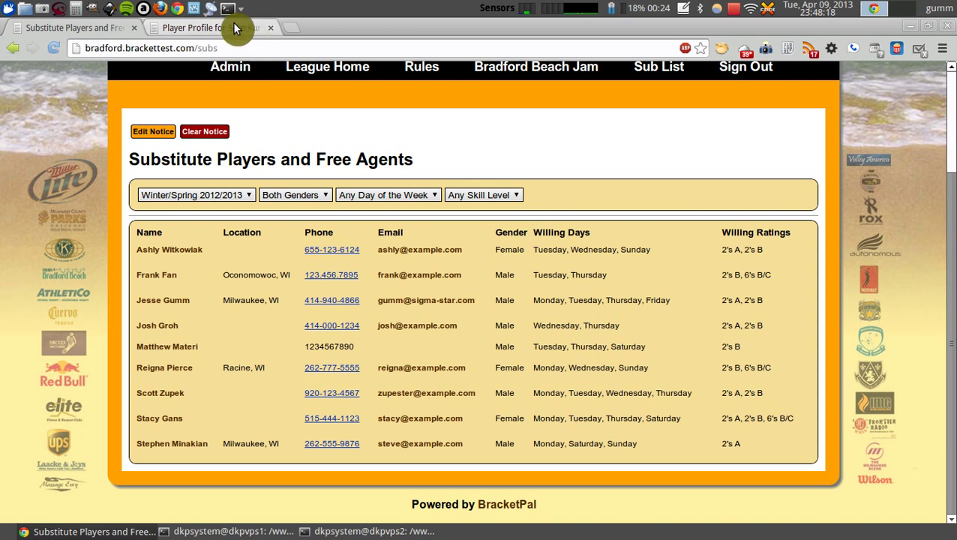
# Load bracketpal.com in a new browser tab.
pyautogui.click(295, 29)
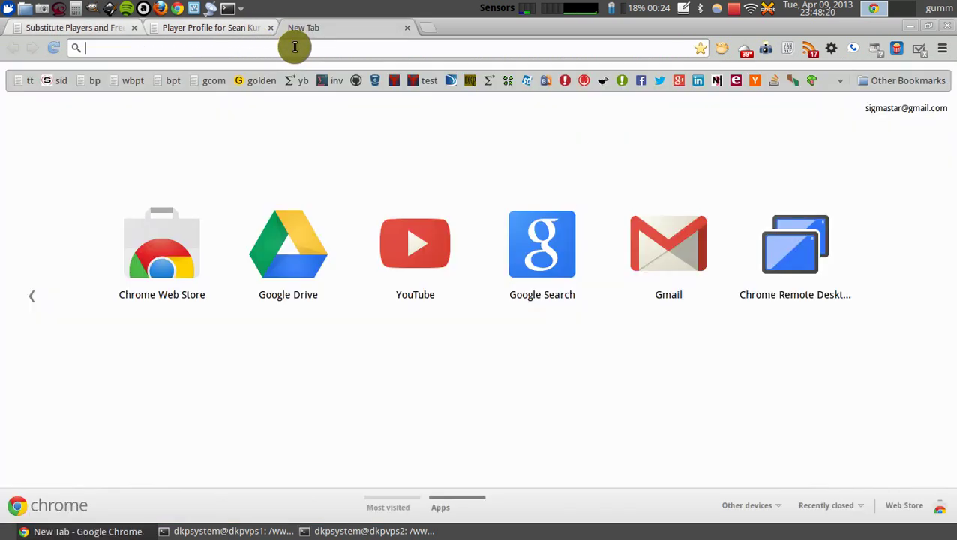
pyautogui.write('bracketpal./c')
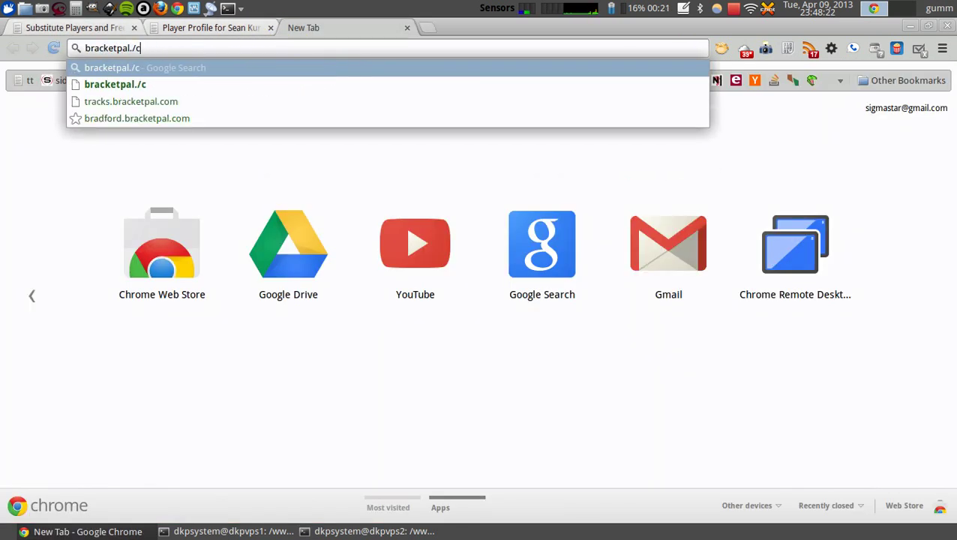
pyautogui.press('BackSpace')
pyautogui.press('BackSpace')
pyautogui.write('com')
pyautogui.press('Return')
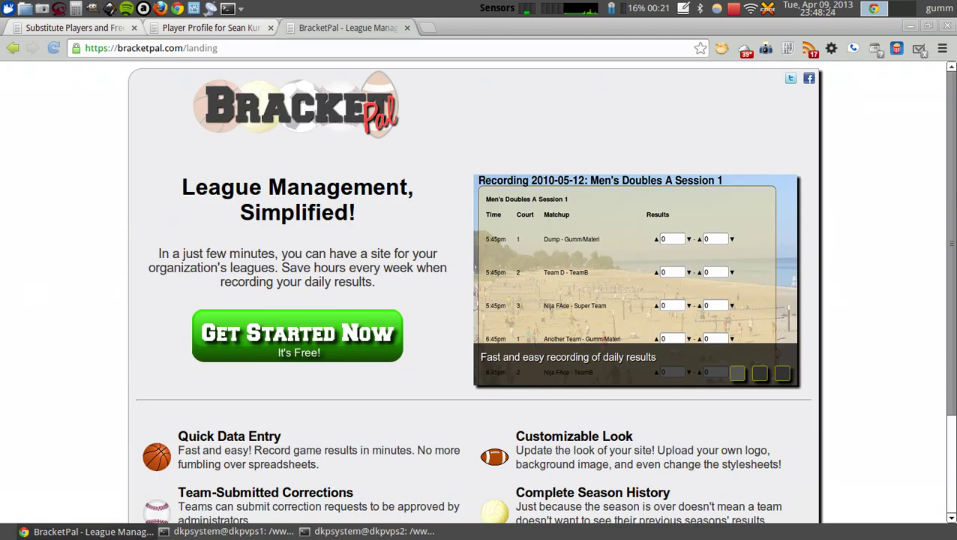